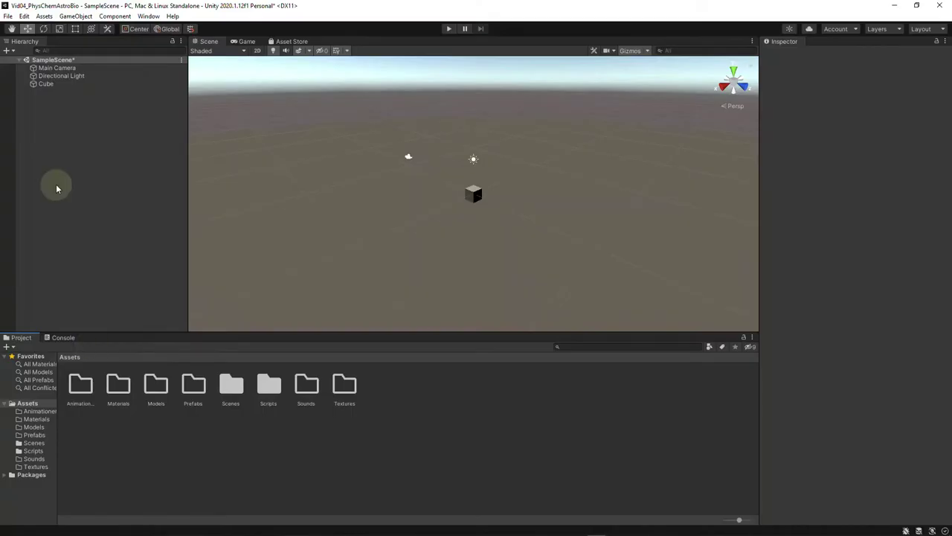
- Add a 3D Plane object to the sample scene as the ground
left_click(8, 50)
mouse_move(28, 84)
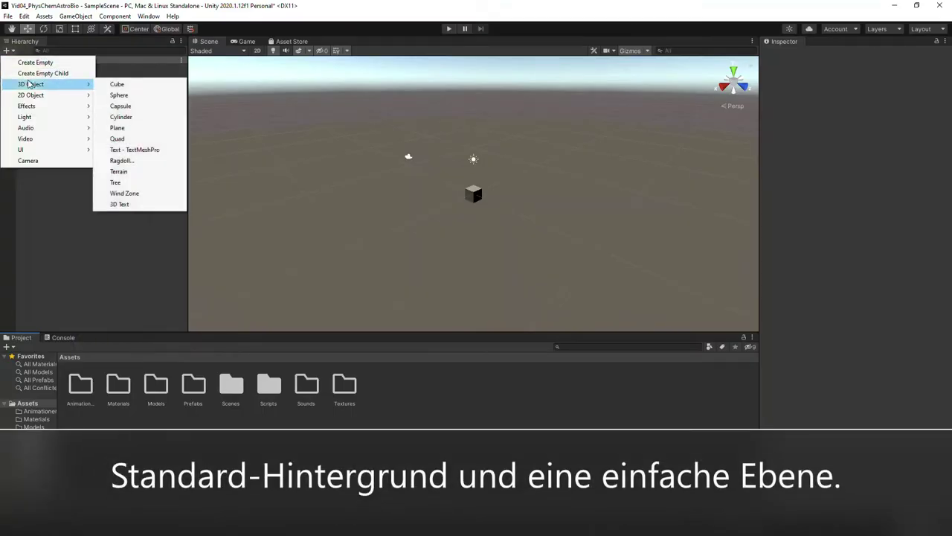
left_click(119, 128)
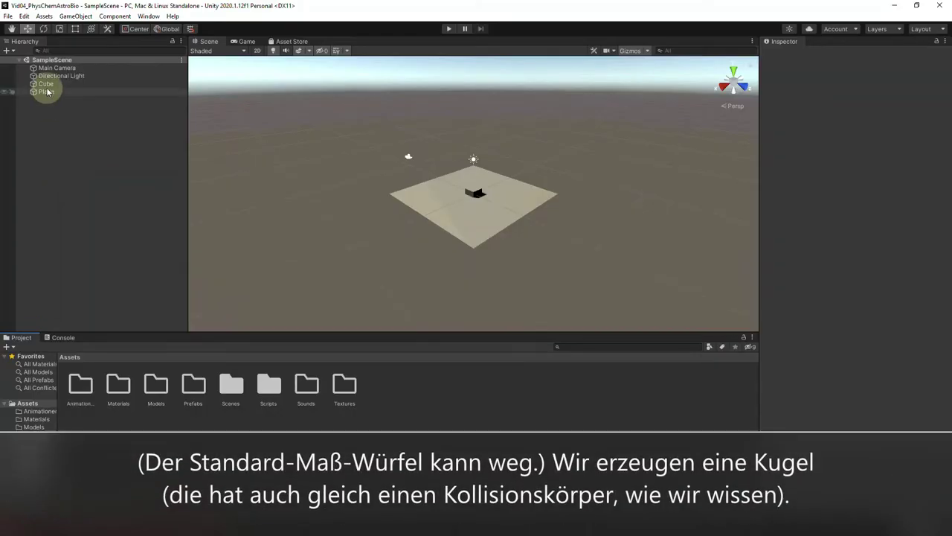
- Delete the default Cube from the Hierarchy
left_click(46, 86)
right_click(47, 87)
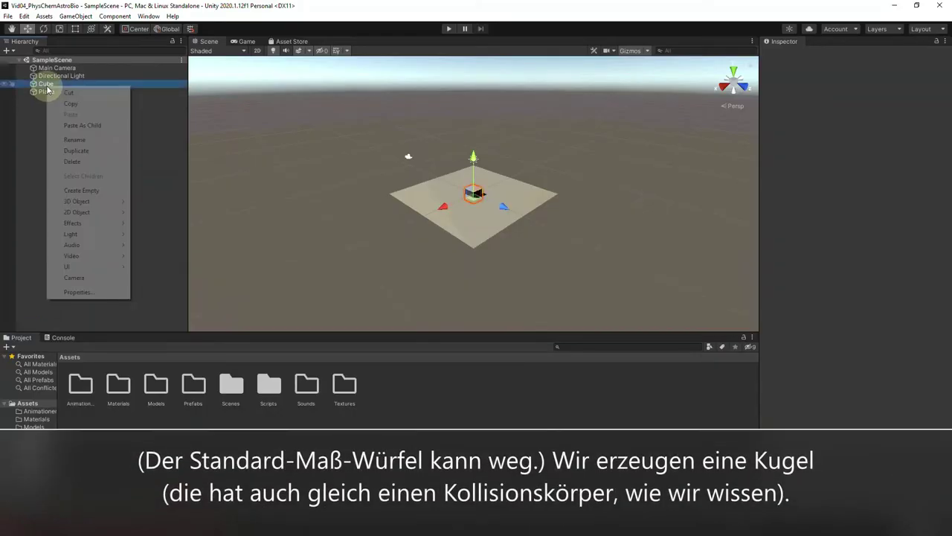
left_click(72, 162)
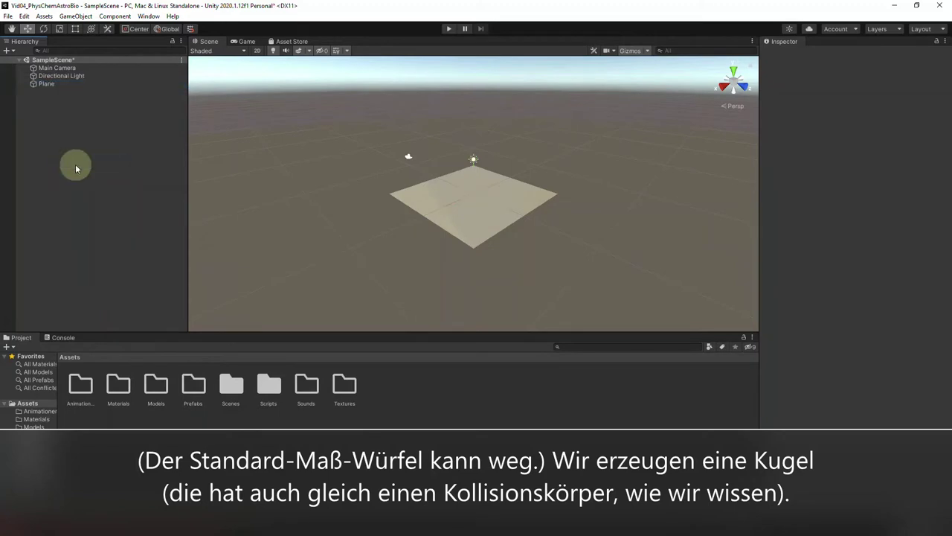
- Add a 3D Sphere object to the scene
left_click(8, 50)
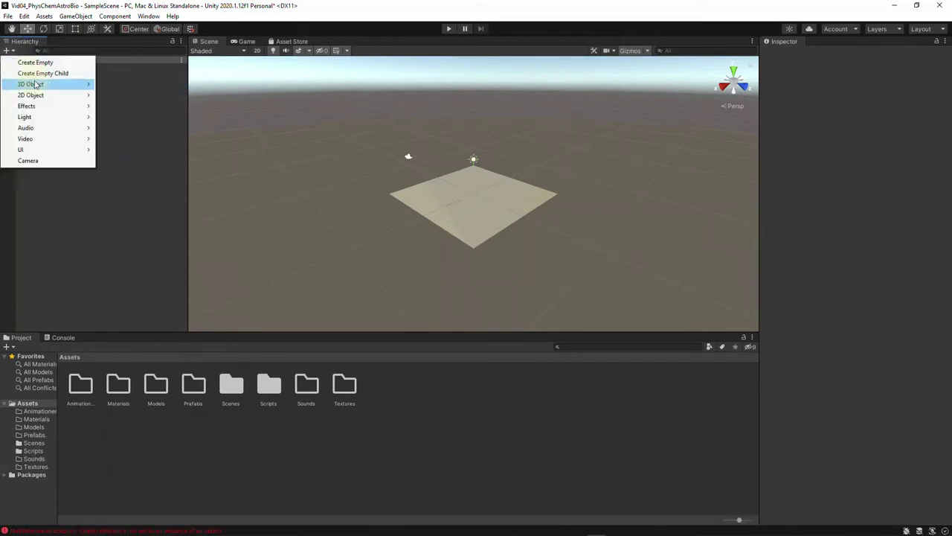
mouse_move(45, 84)
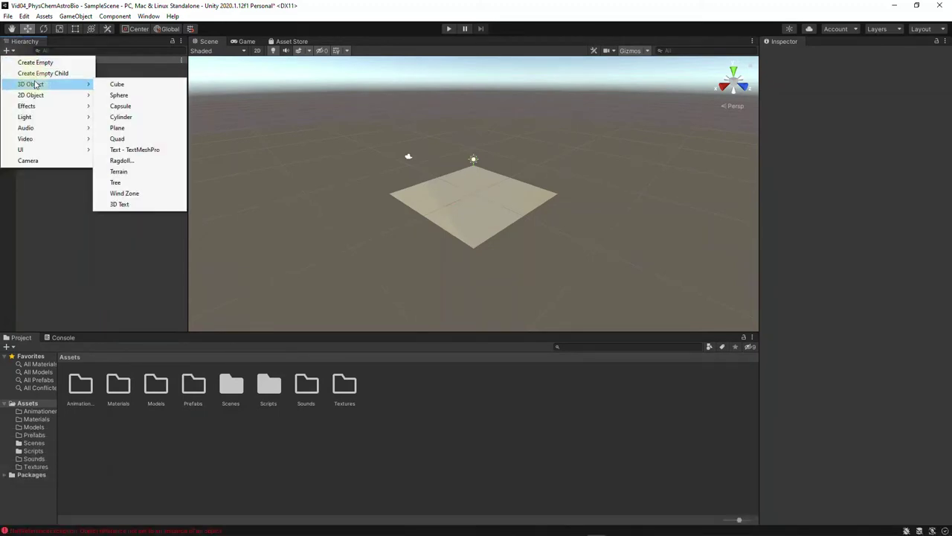
left_click(121, 96)
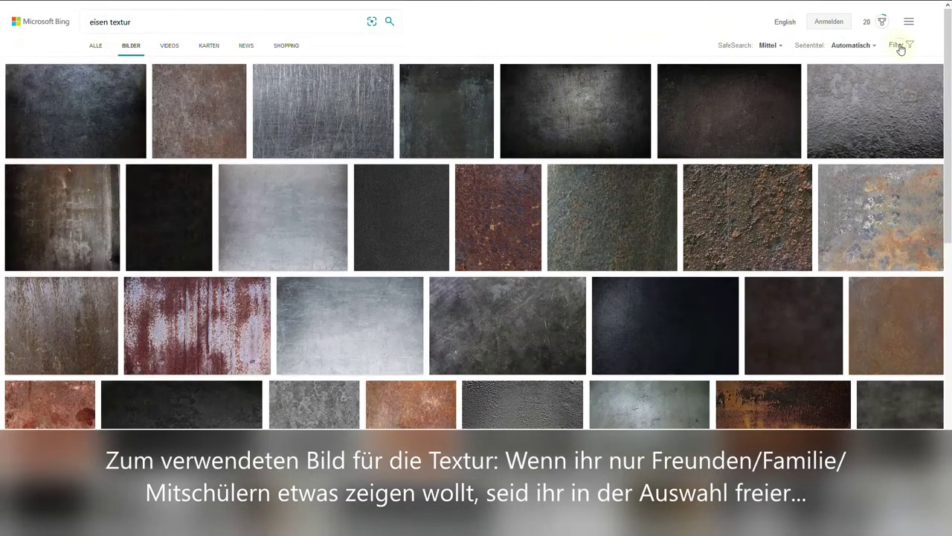
- Filter the image results to Bildgröße Groß and Lizenz Alle Creative Commons
left_click(899, 48)
left_click(116, 70)
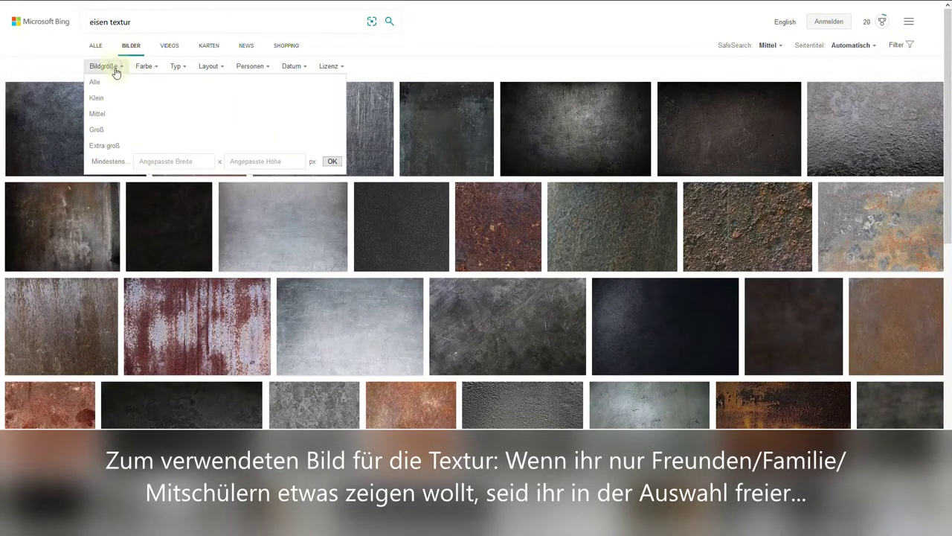
left_click(107, 132)
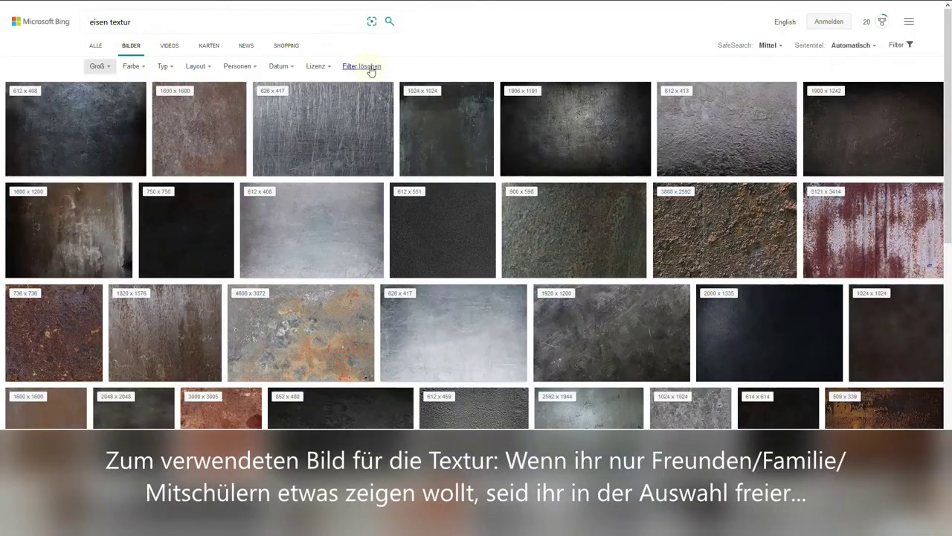
left_click(331, 69)
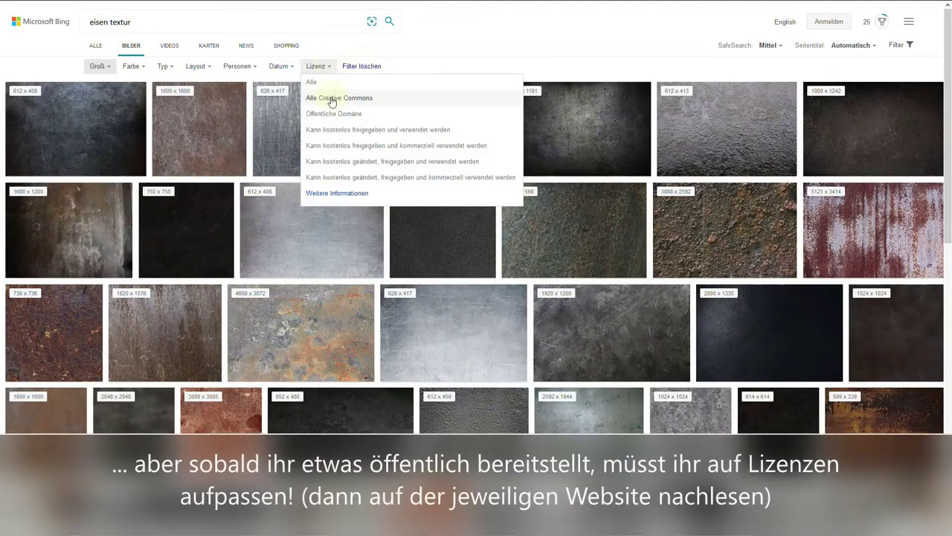
left_click(330, 98)
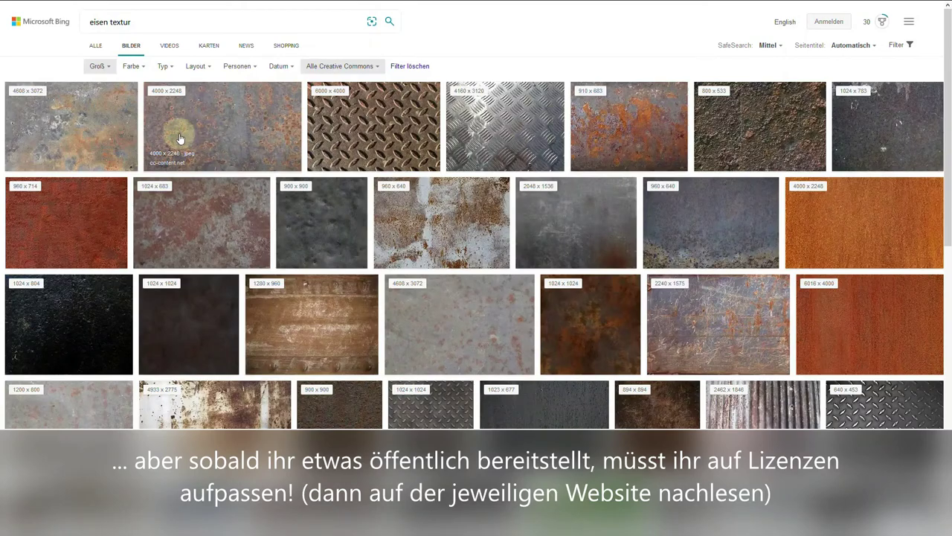
- Save the seamless rusty metal texture as Eisentextur.jpg in Assets/Textures
left_click(361, 398)
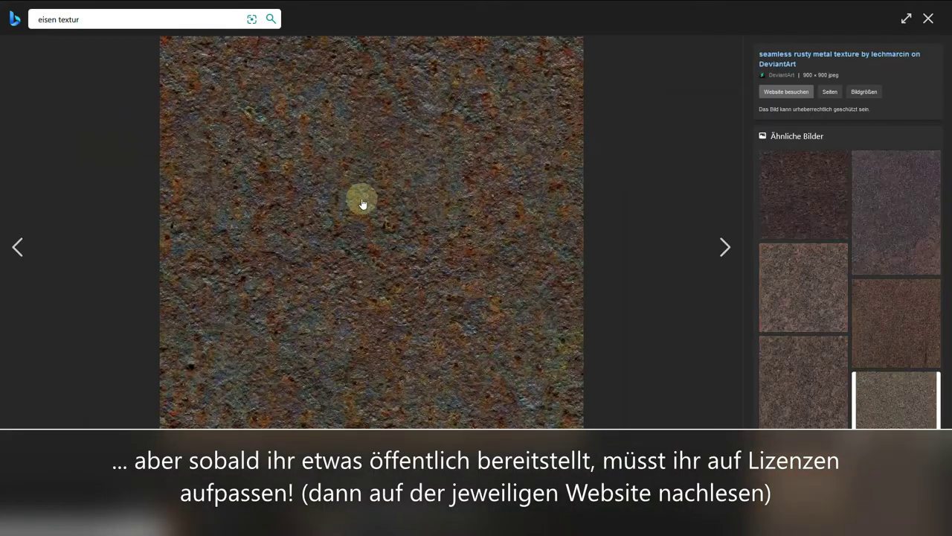
right_click(362, 204)
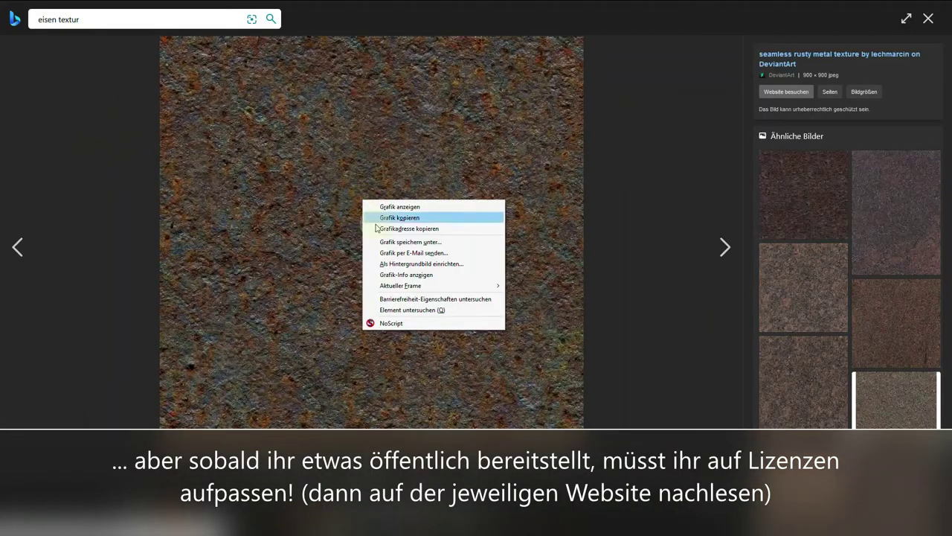
left_click(395, 241)
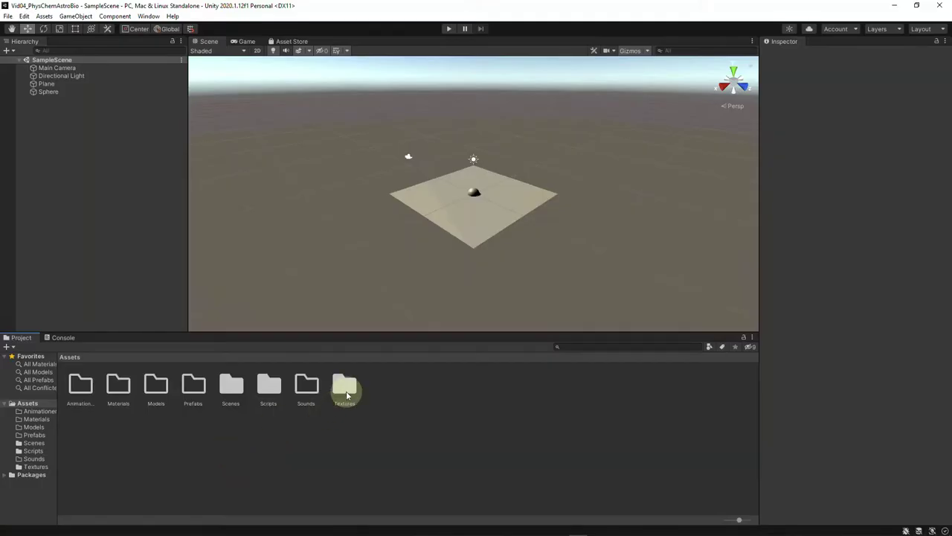
- Apply the Eisentextur texture to the Sphere and select the generated Eisentextur material's settings
double_click(346, 395)
left_click_drag(84, 387, 51, 92)
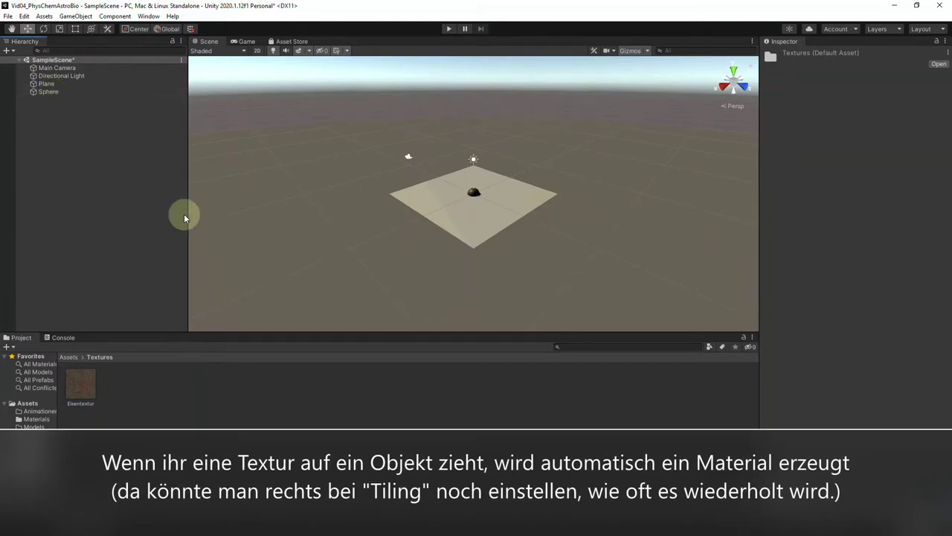
left_click(68, 357)
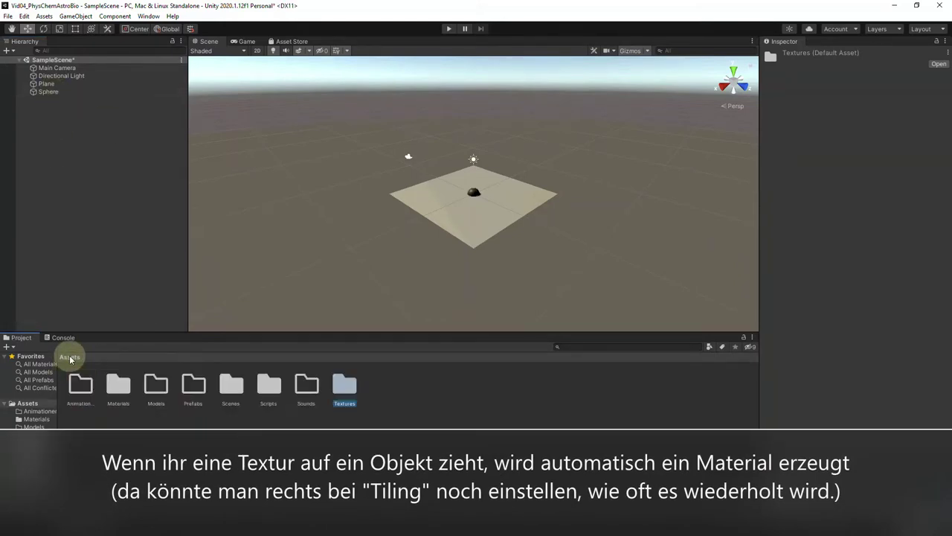
double_click(118, 384)
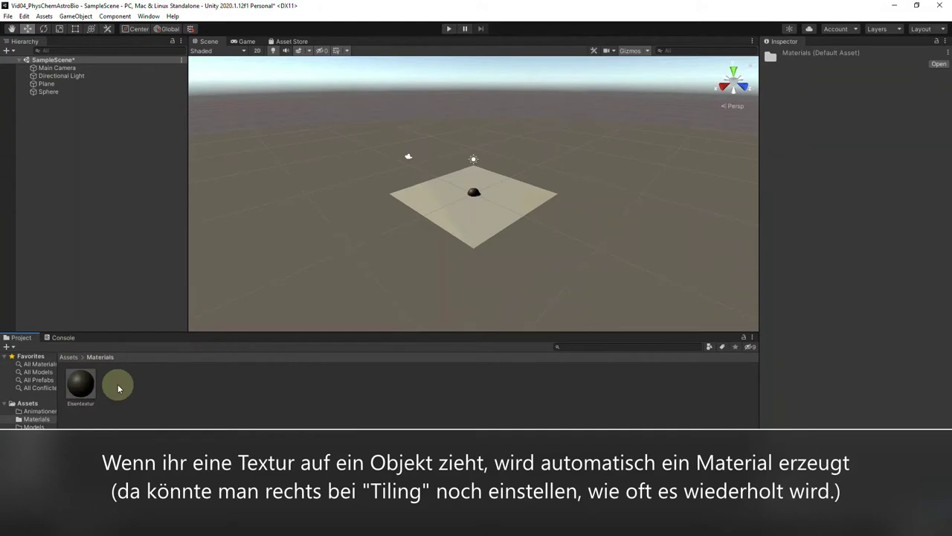
left_click(84, 389)
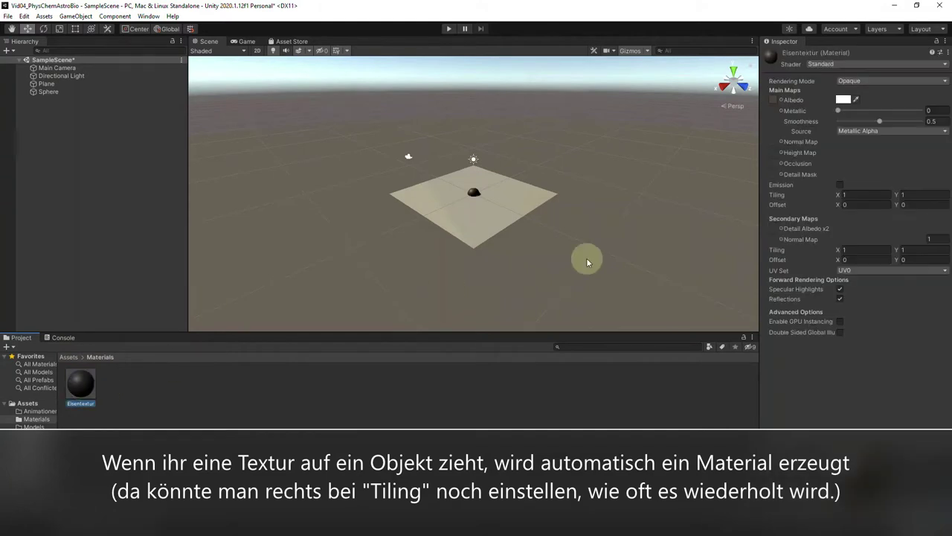
left_click(840, 195)
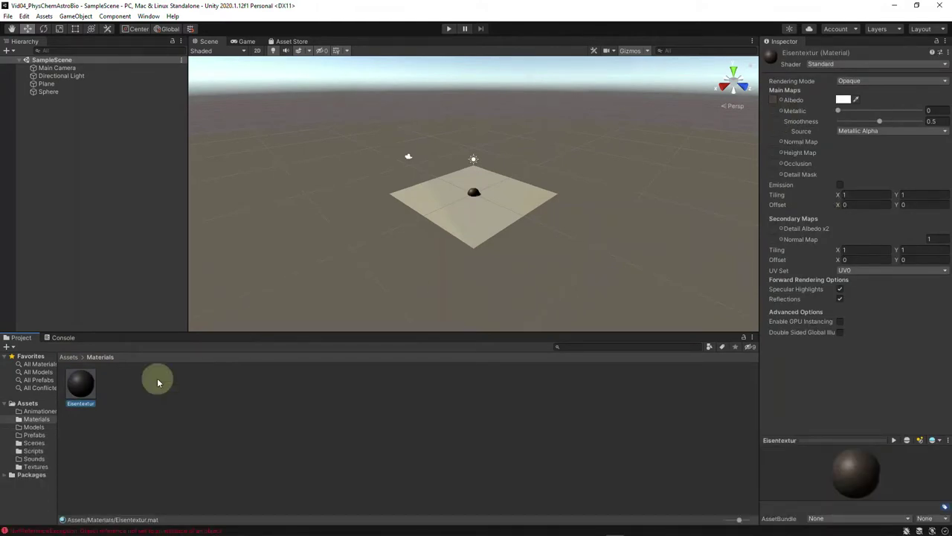
- Create a new material in the Materials folder named RoteFarbe
right_click(131, 384)
mouse_move(194, 124)
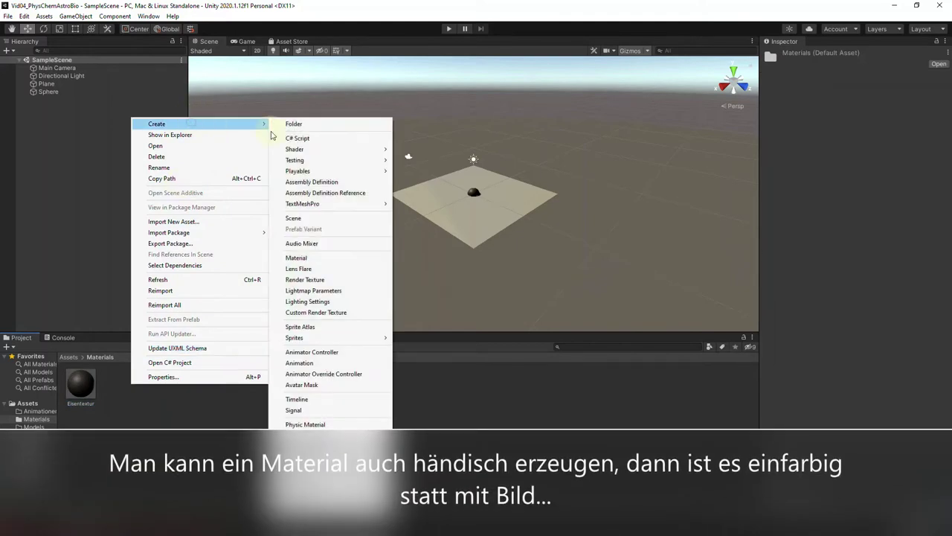
left_click(305, 259)
type("RoteFarbe")
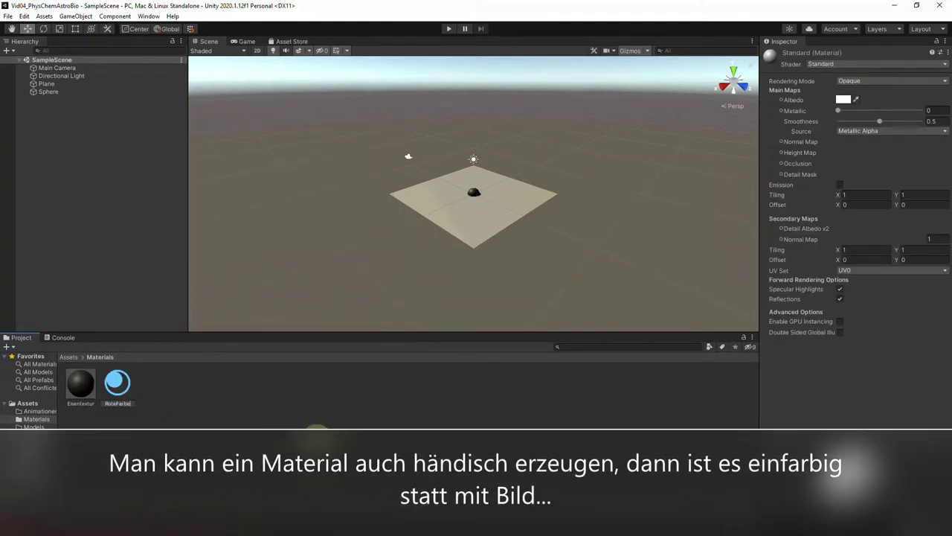
key("Return")
- Set the RoteFarbe material's Albedo colour to red
left_click(843, 100)
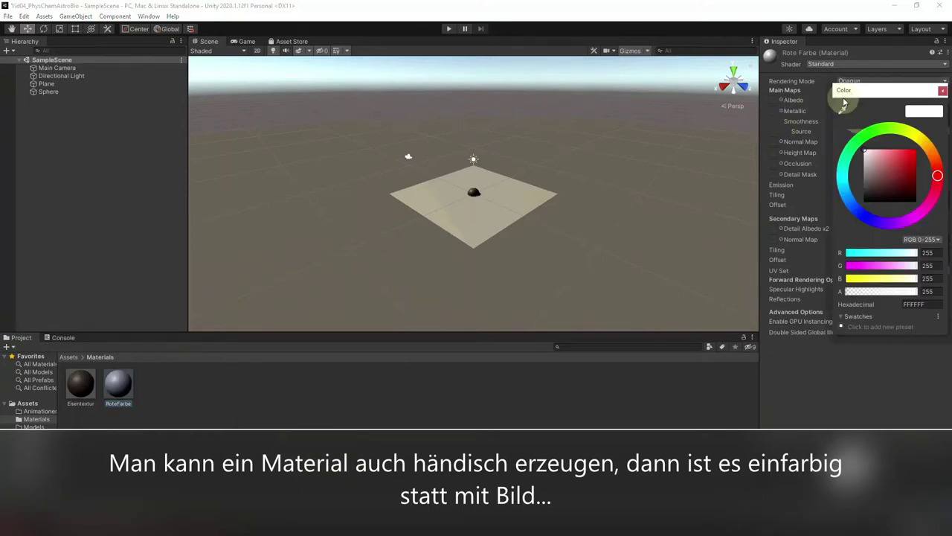
left_click(915, 151)
left_click(942, 90)
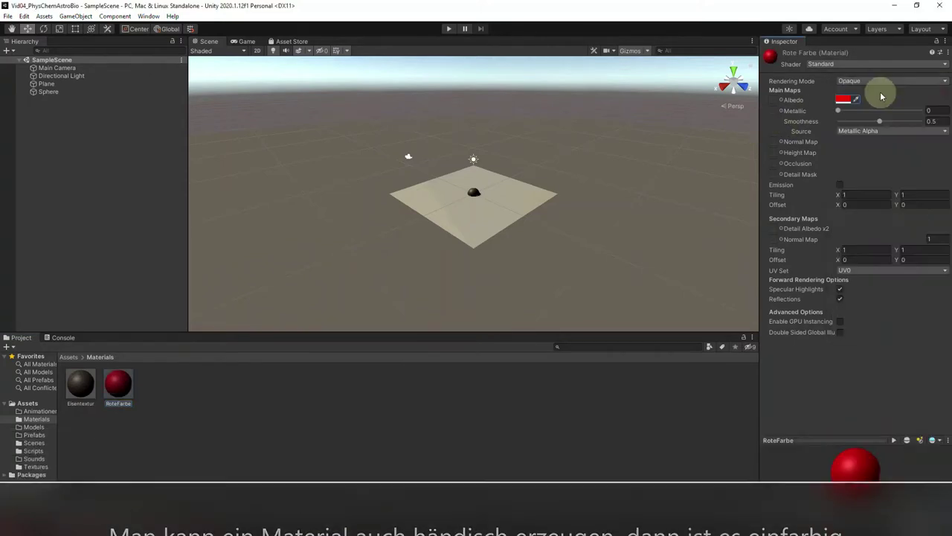
left_click(456, 240)
left_click(48, 91)
- Duplicate the Sphere and apply the red RoteFarbe material to Sphere (1)
right_click(48, 92)
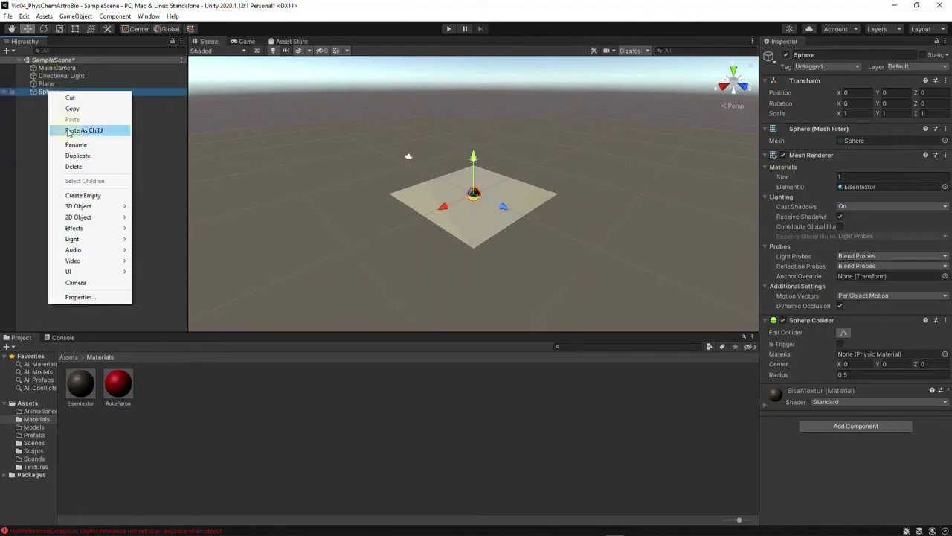
left_click(78, 156)
left_click(126, 386)
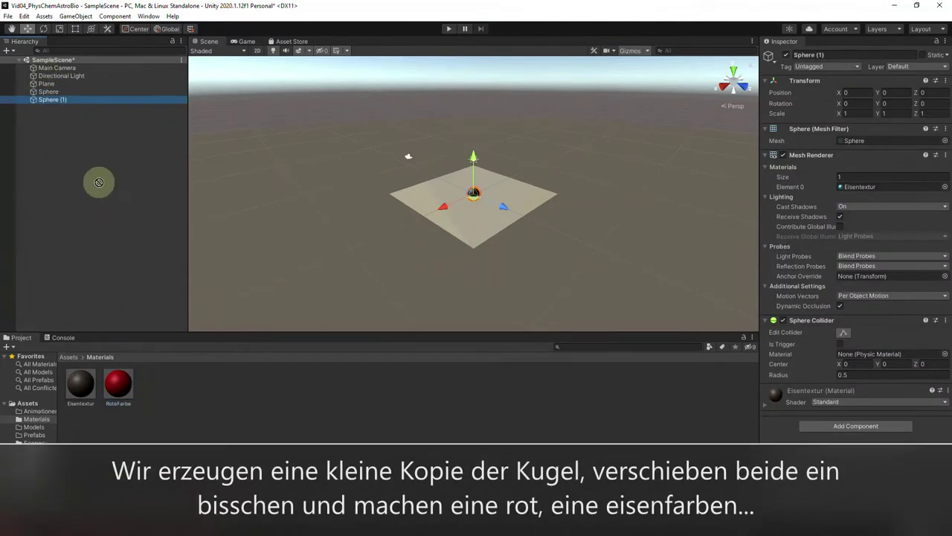
left_click_drag(126, 387, 52, 100)
- Raise the iron Sphere to Position Y 3
left_click(51, 92)
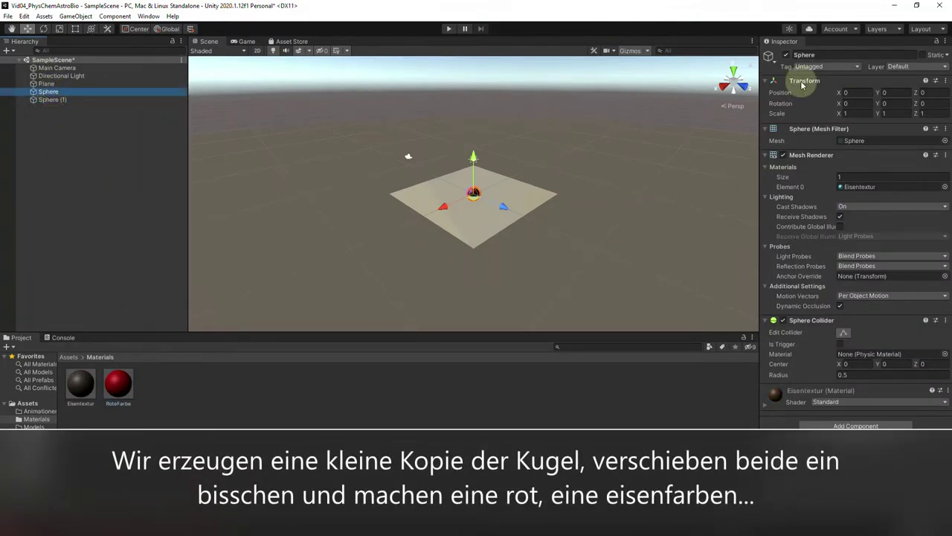
left_click(897, 93)
type("3")
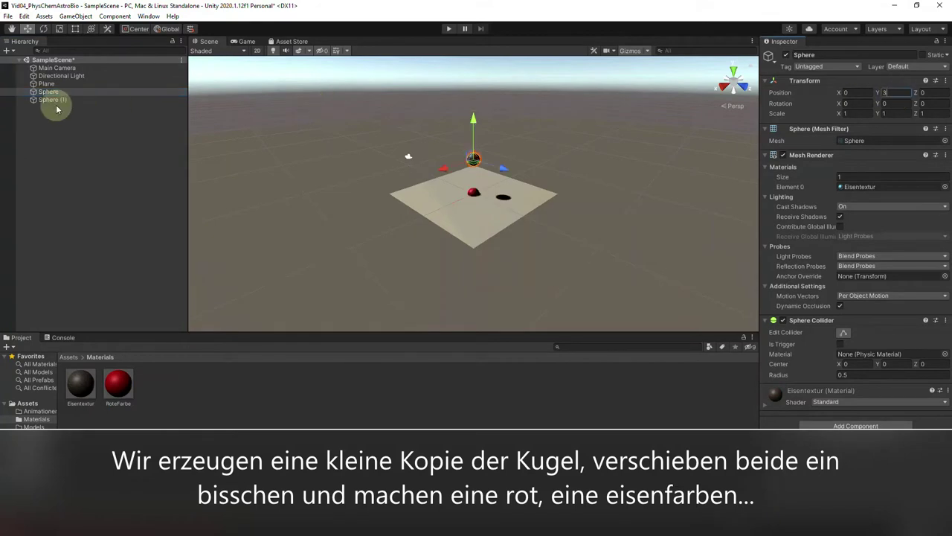
- Lift Sphere (1) above the iron sphere to Y 5.43 and scale it to 0.3
left_click(52, 99)
left_click_drag(471, 159, 475, 97)
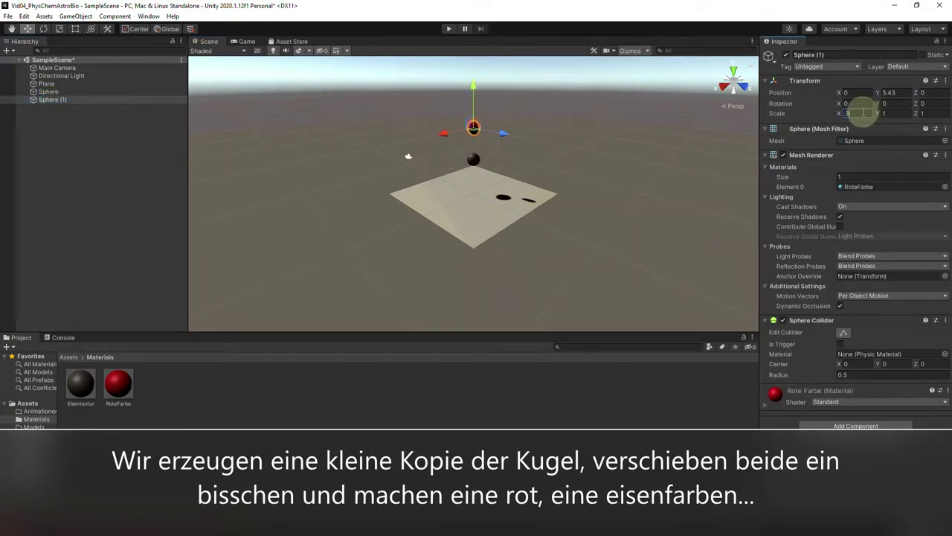
key("Return")
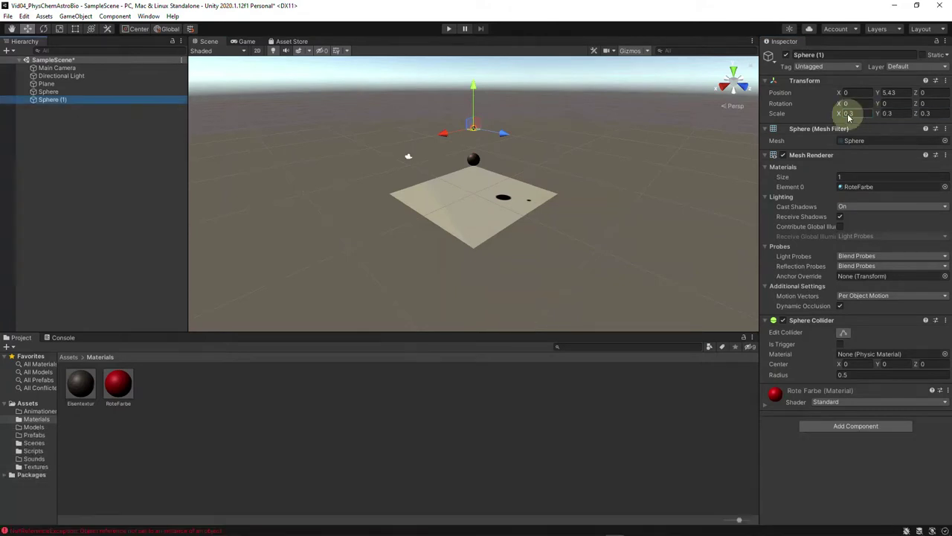
left_click(816, 429)
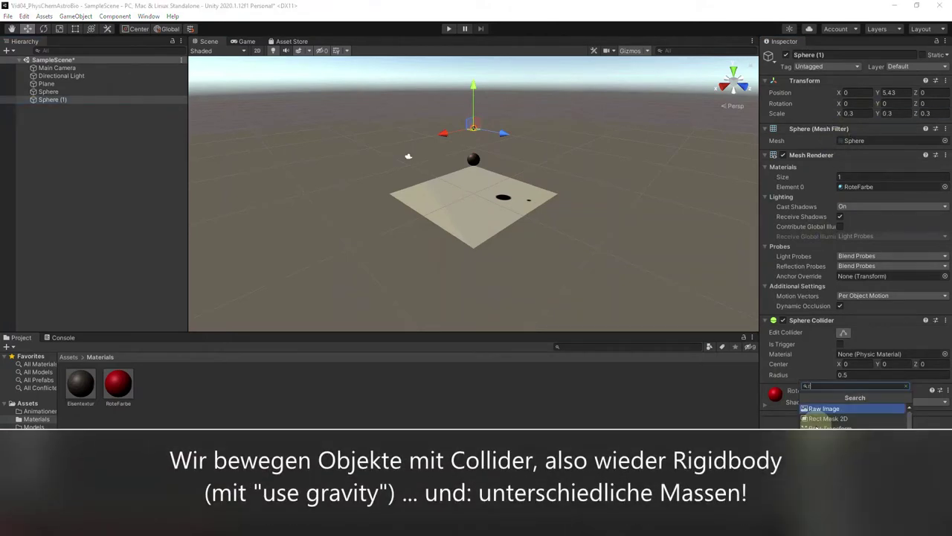
- Add a Rigidbody to both spheres and give the iron Sphere a Mass of 10
type("rig")
key("Return")
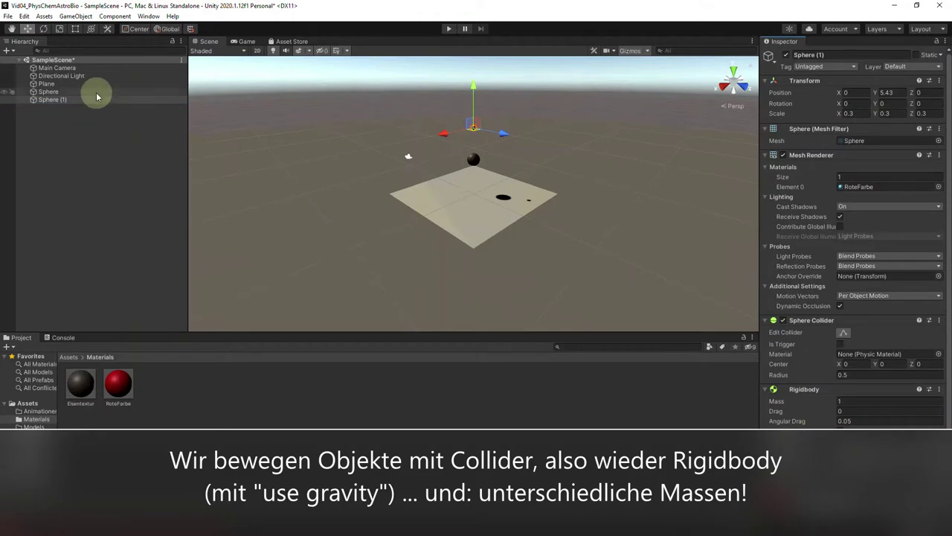
left_click(96, 92)
left_click(796, 402)
type("rigi")
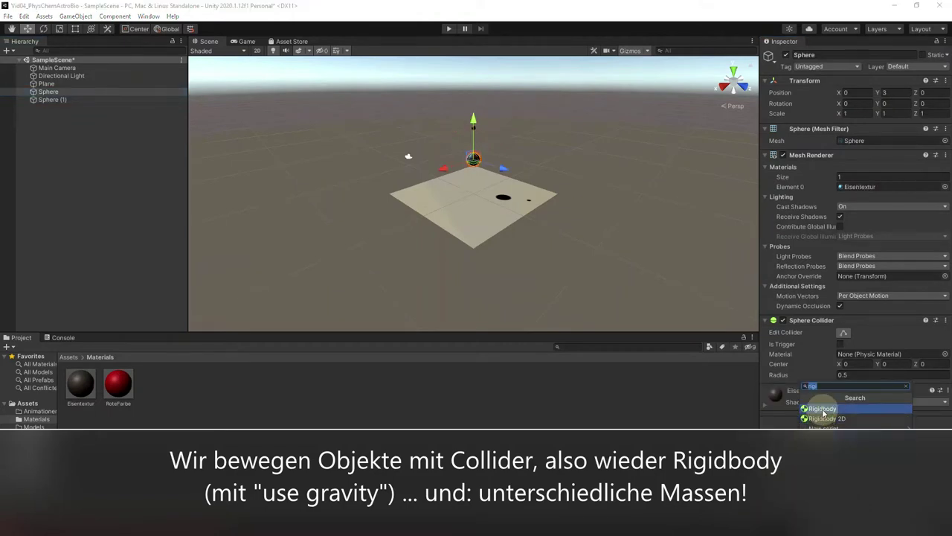
left_click(821, 409)
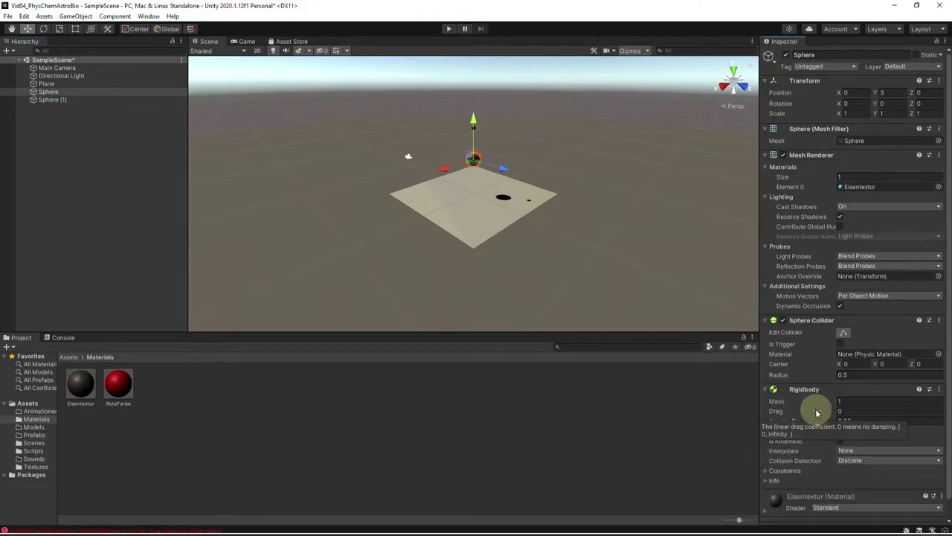
left_click(857, 401)
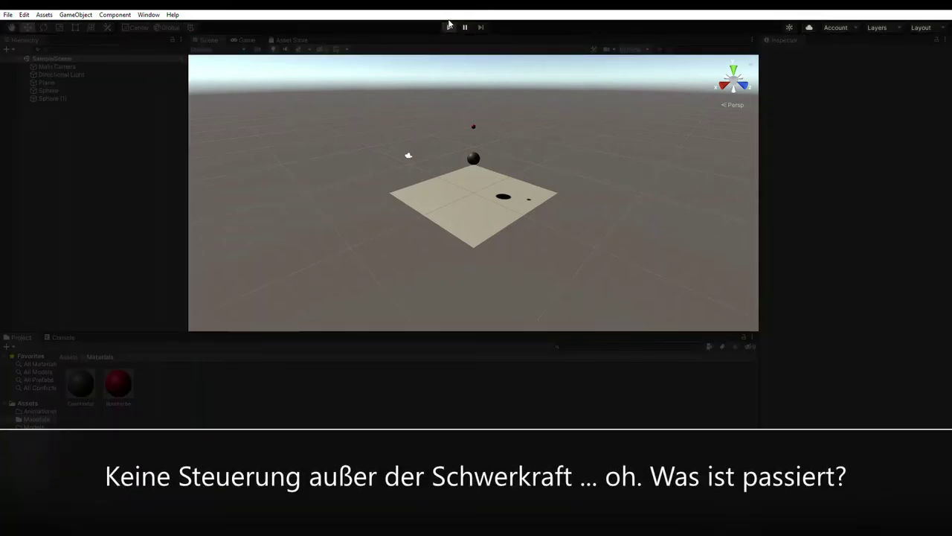
- Enter Play mode to watch the spheres fall onto the plane
left_click(449, 26)
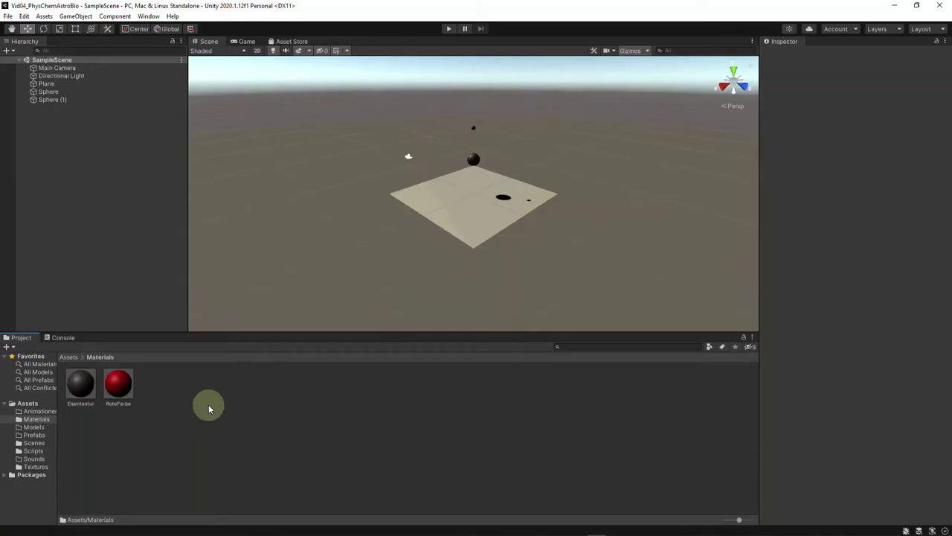
- Create a Physic Material named abprall in the Materials folder
right_click(209, 404)
mouse_move(276, 145)
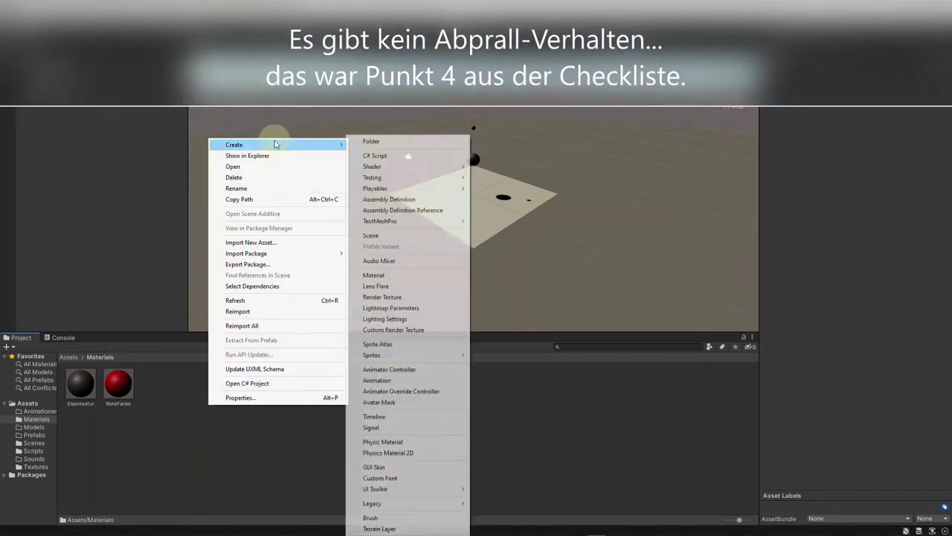
left_click(388, 442)
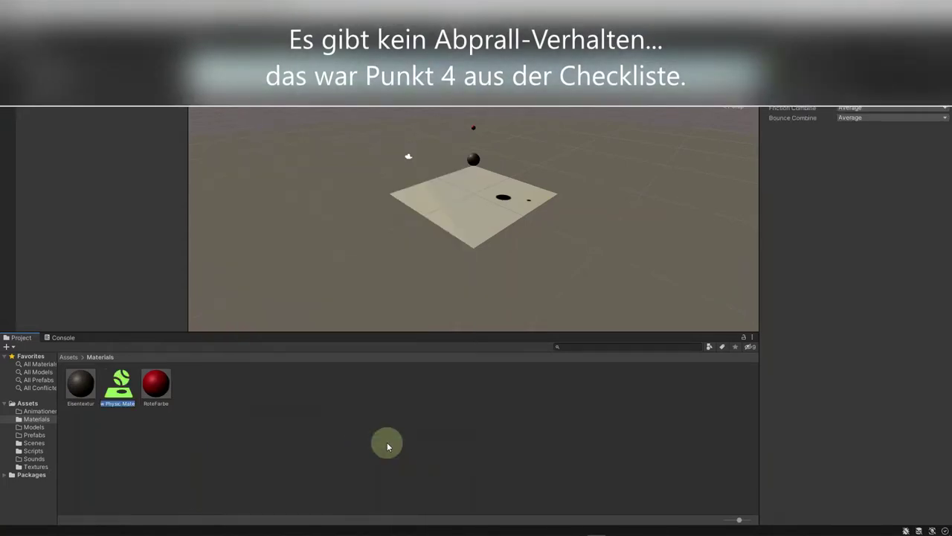
type("abprall")
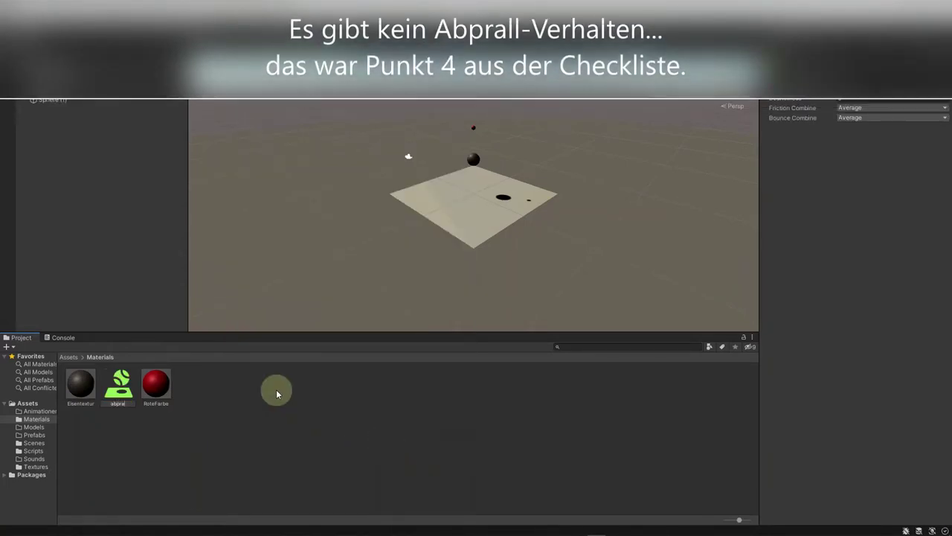
key("Return")
- Assign the abprall physic material to the spheres' colliders
left_click_drag(67, 385, 52, 99)
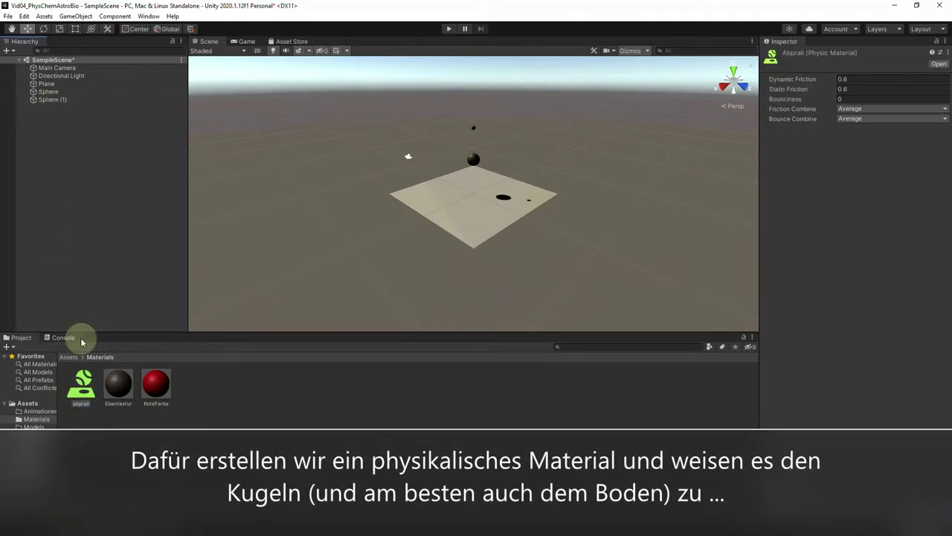
left_click(48, 92)
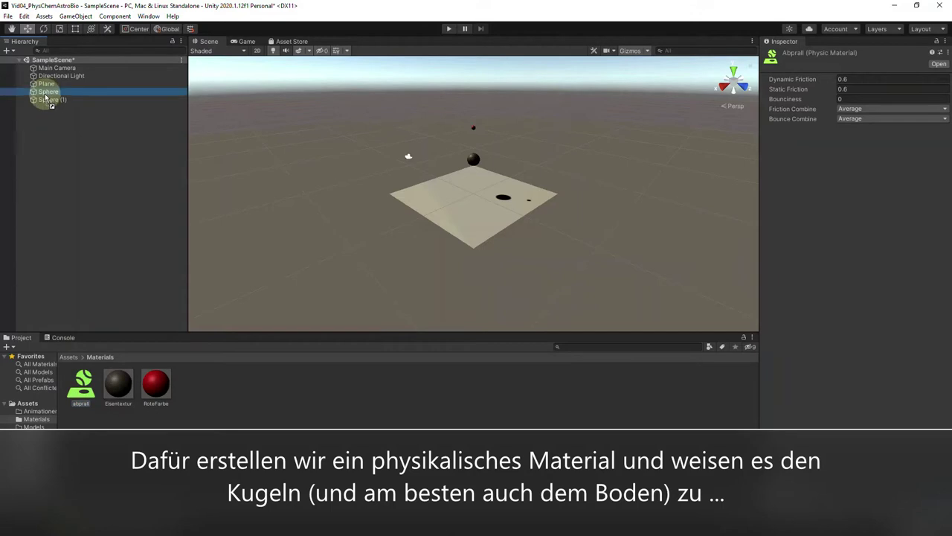
left_click_drag(82, 387, 46, 84)
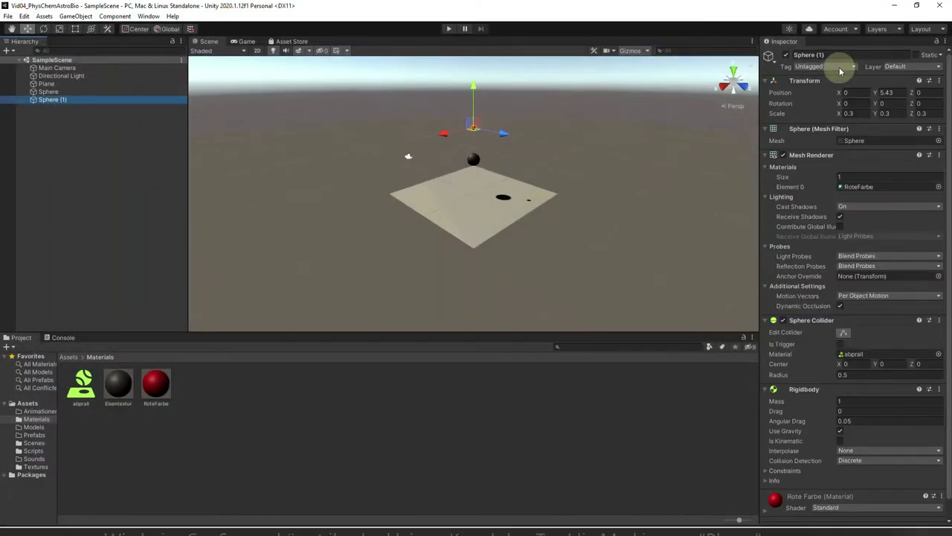
- Tag Sphere (1) as Player and attach the Verfolge Naehesten script to the Main Camera
left_click(839, 67)
left_click(818, 131)
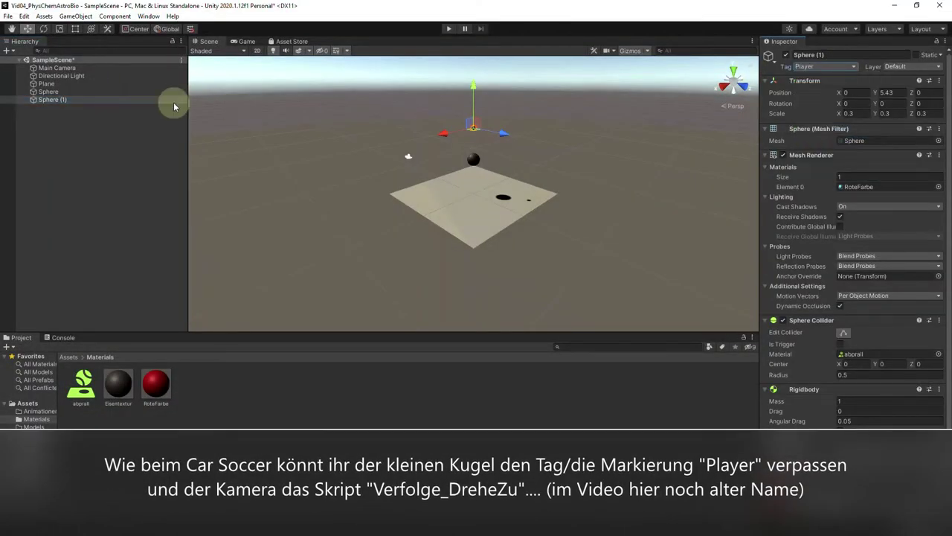
left_click(60, 68)
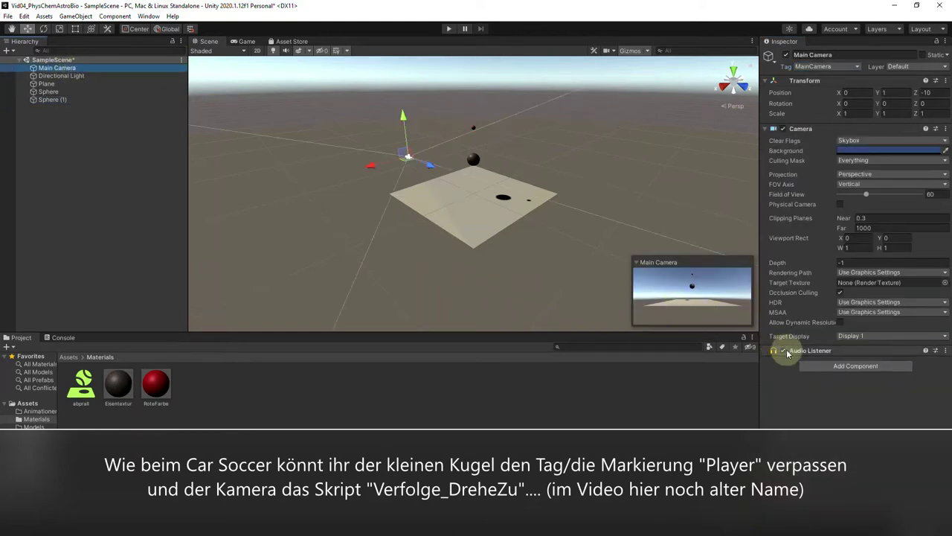
left_click(804, 366)
type("Verfo")
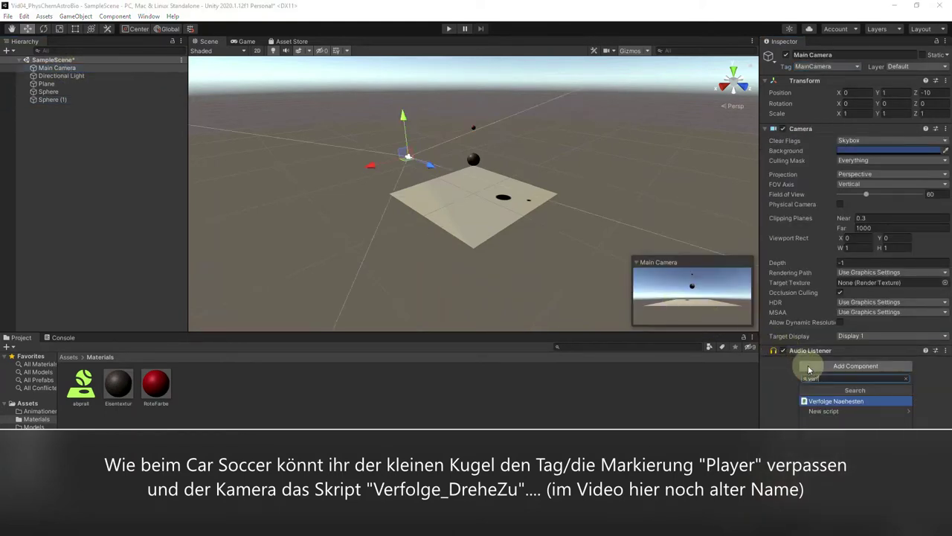
left_click(815, 401)
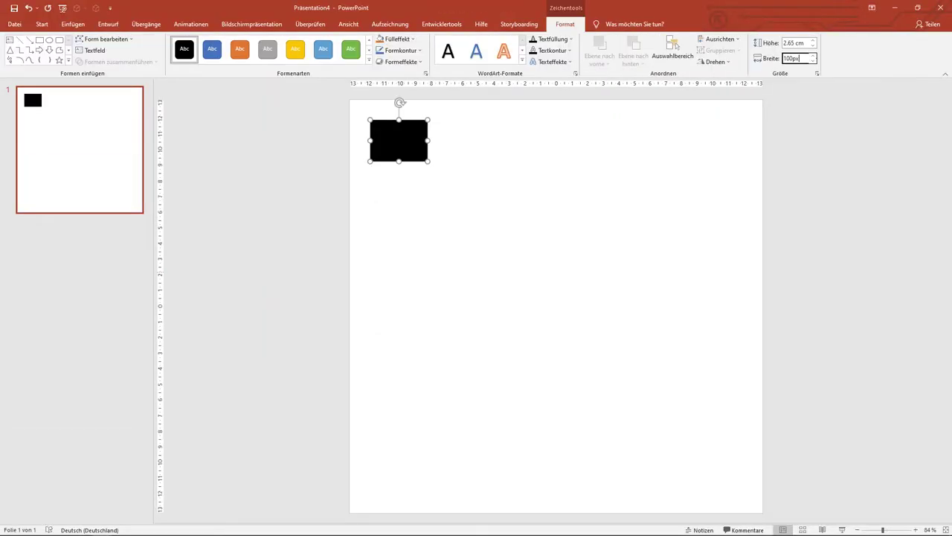
- Confirm a 100px rectangle width, distribute the squares evenly and align their top edges
key("Return")
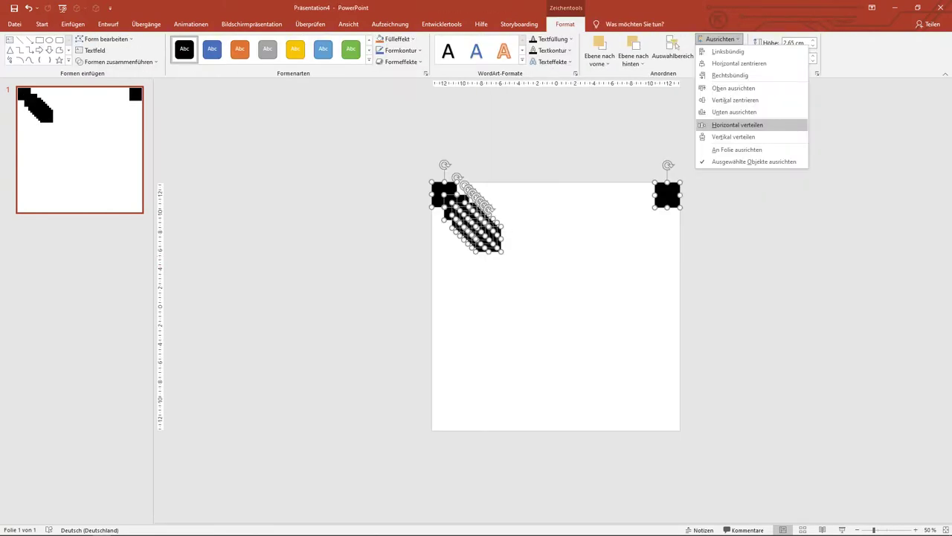
left_click(736, 124)
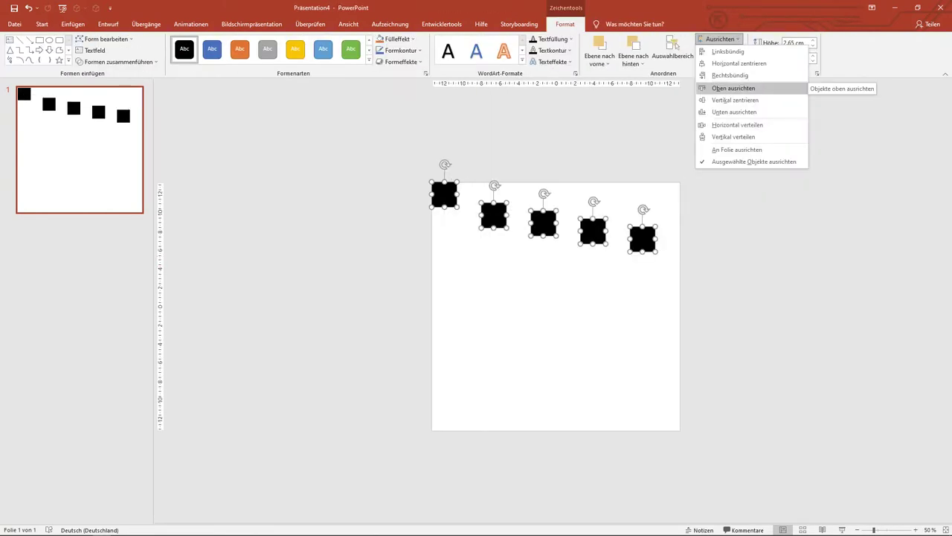
left_click(733, 88)
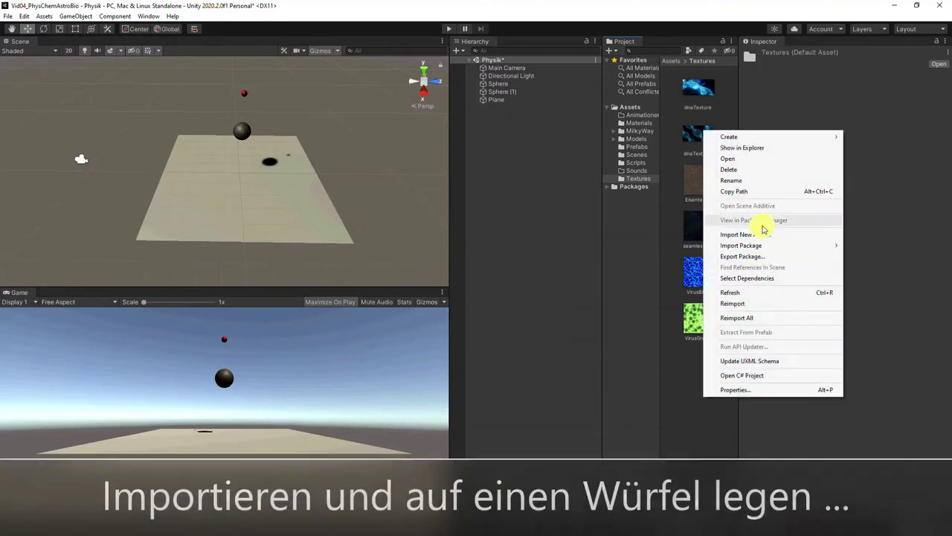
- Add a cube textured with the Messen texture, scale it to 5 on X, and run the scene
double_click(182, 285)
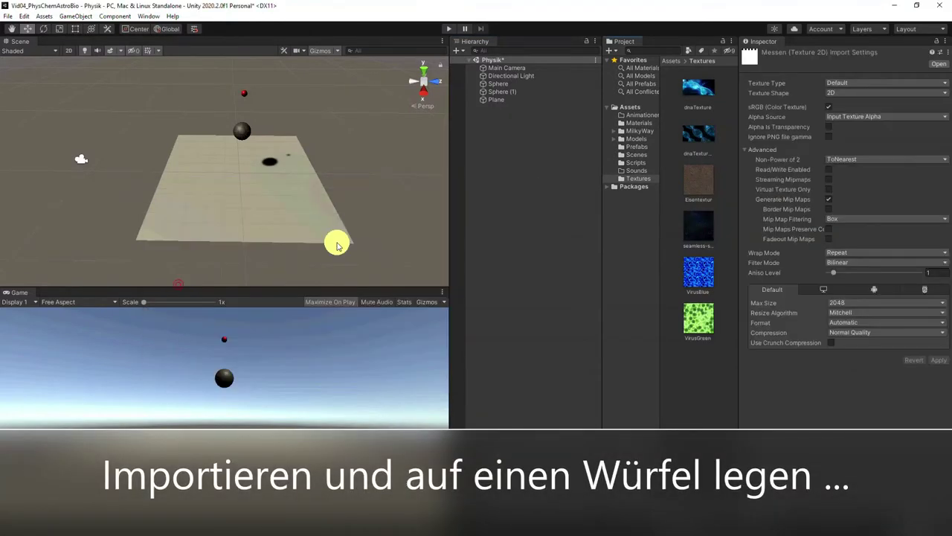
left_click(457, 50)
left_click(572, 95)
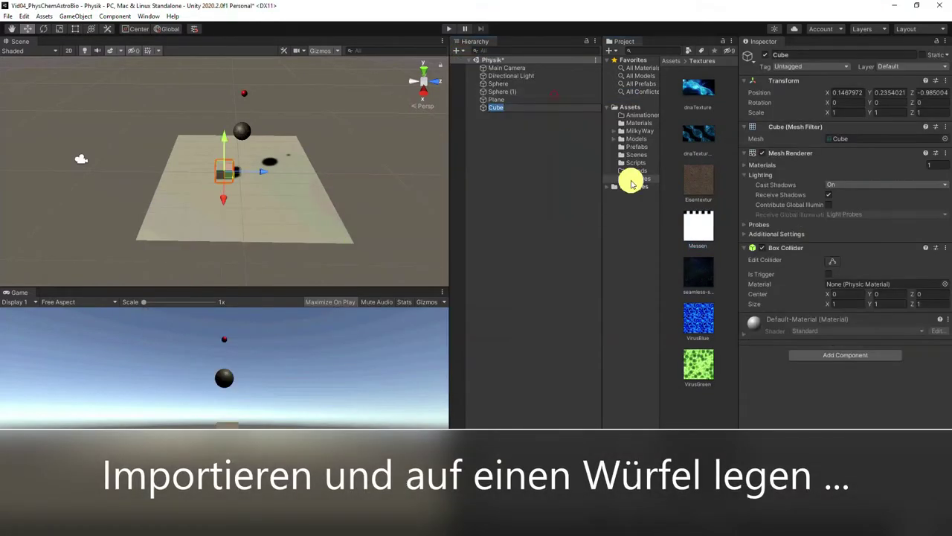
mouse_move(699, 227)
left_mouse_down()
mouse_move(326, 170)
mouse_move(227, 165)
left_mouse_up()
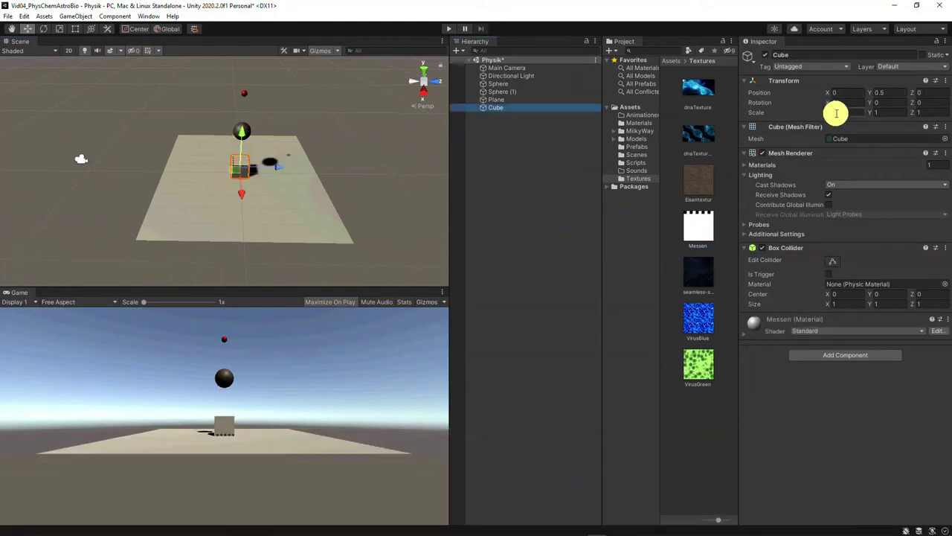
left_click(837, 113)
type("5")
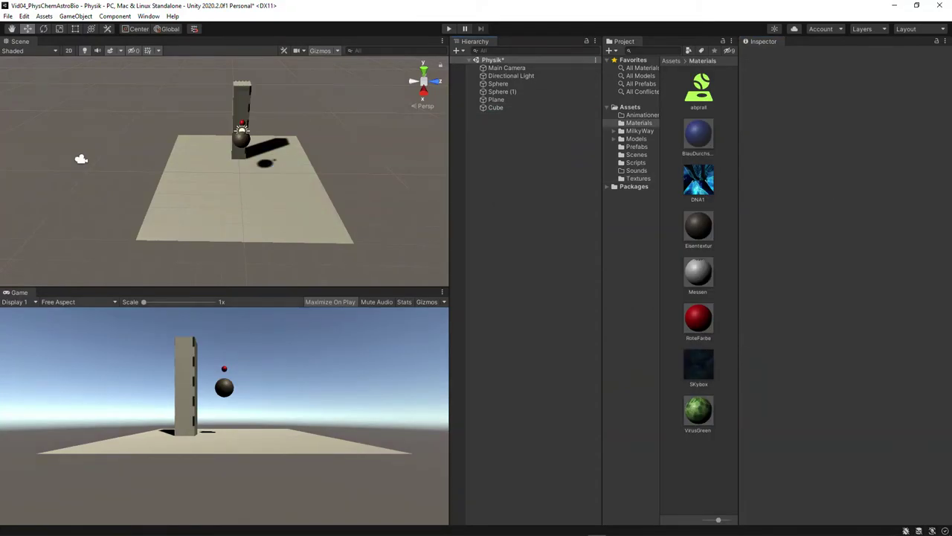
key("ctrl+p")
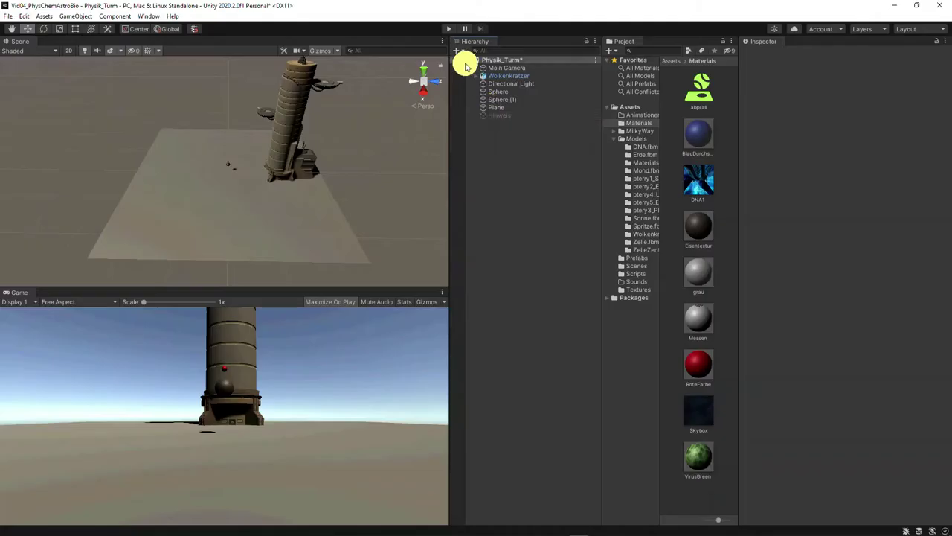
- Add a UI Text element on a new canvas and paste the tower exercise into it
left_click(457, 51)
left_click(494, 151)
left_click(554, 151)
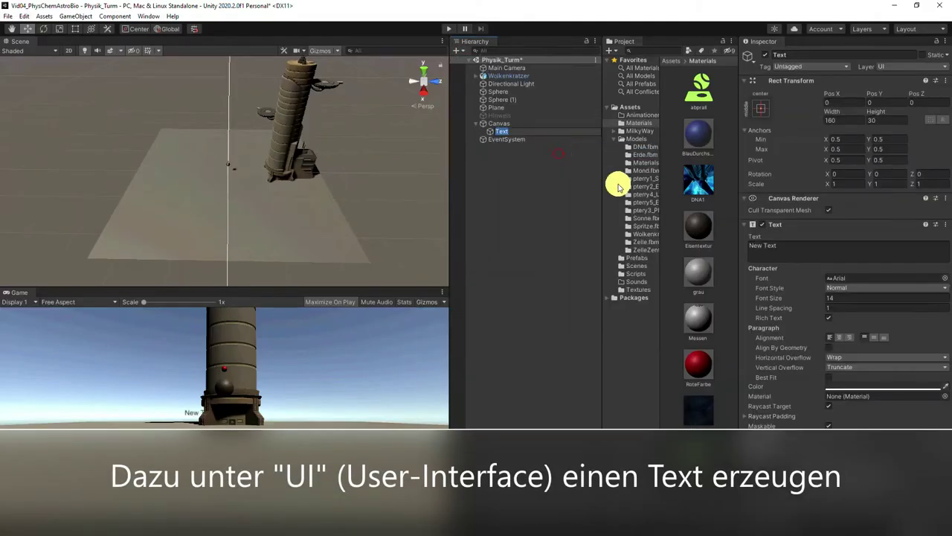
left_click(839, 385)
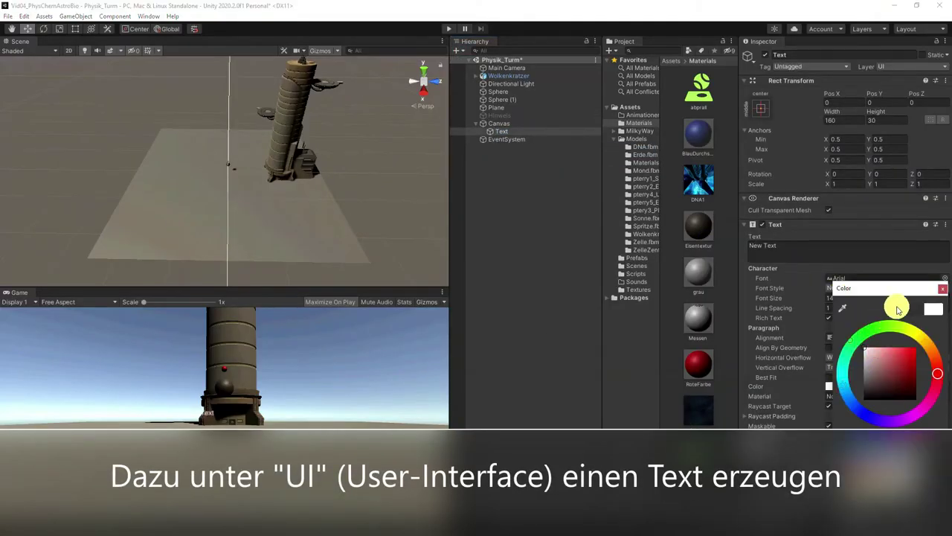
left_click(943, 288)
left_click_drag(803, 247, 742, 247)
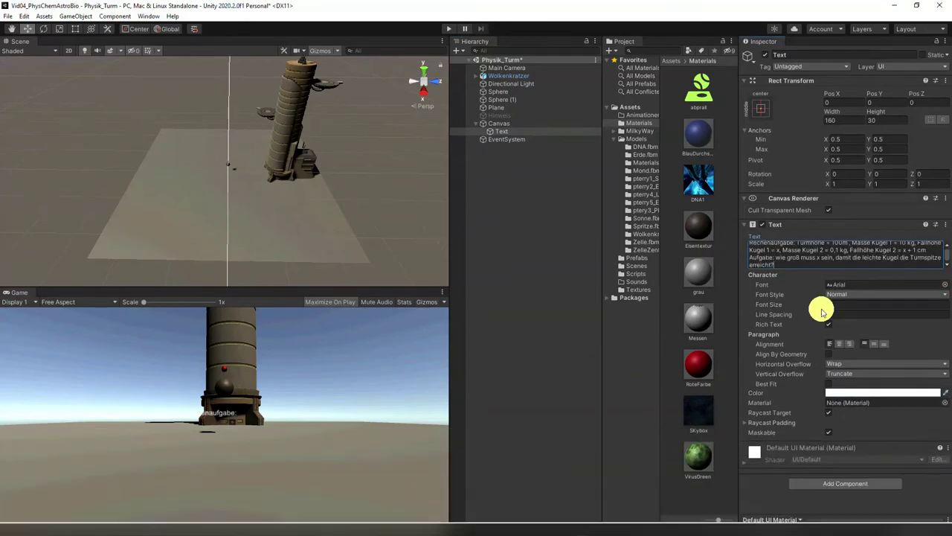
left_click(830, 385)
left_click(942, 289)
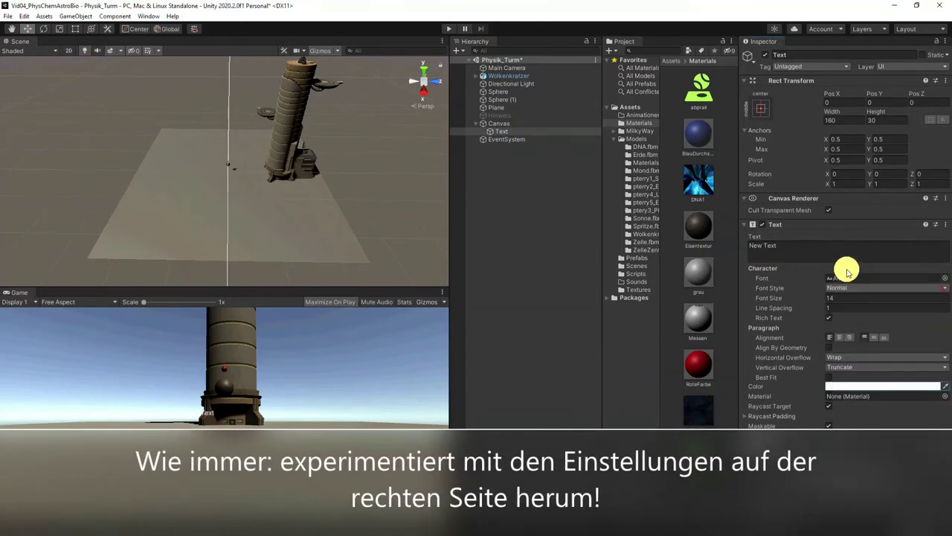
left_click_drag(807, 247, 742, 248)
key("ctrl+v")
- Set the exercise text's font size to 18
left_click(840, 302)
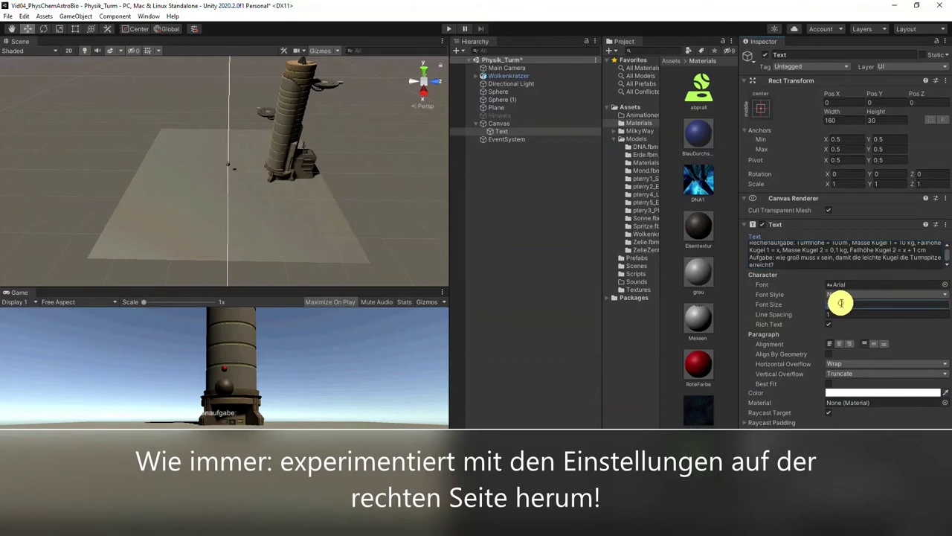
type("18")
left_click(844, 119)
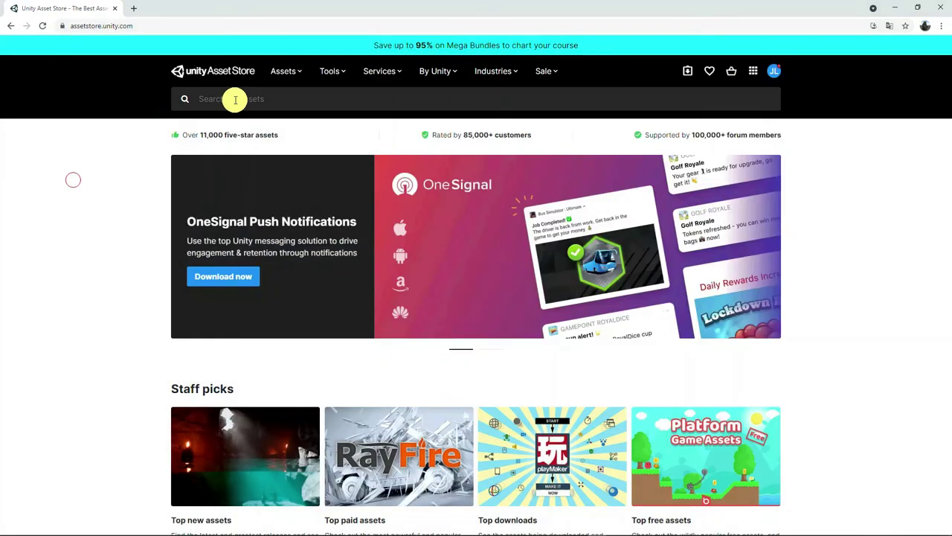
- Search the Asset Store for standard assets, limit results to free assets, and open Standard Assets
left_click(235, 99)
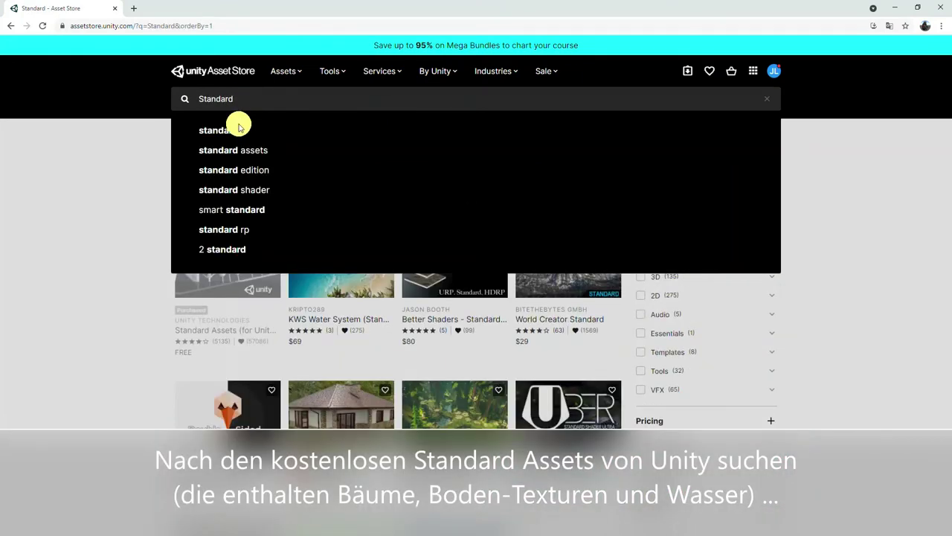
left_click(241, 148)
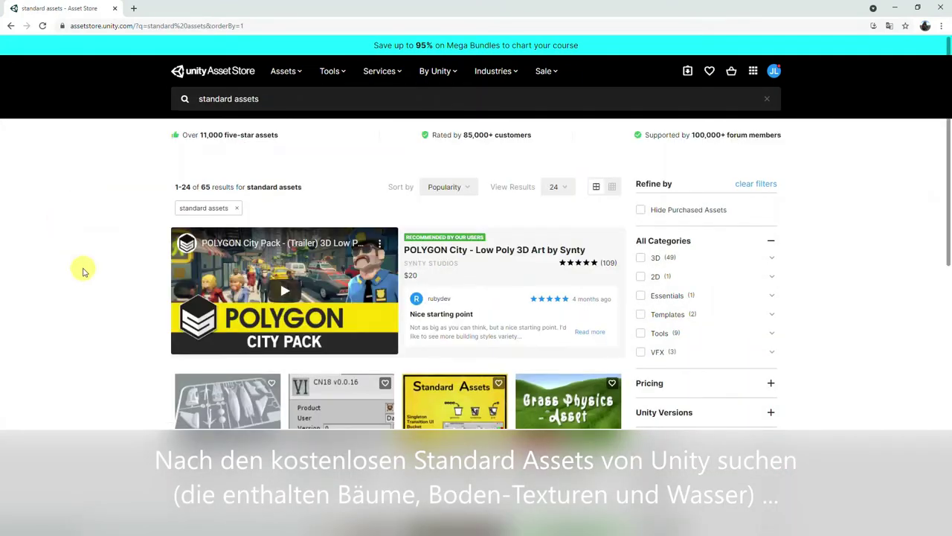
left_click(669, 383)
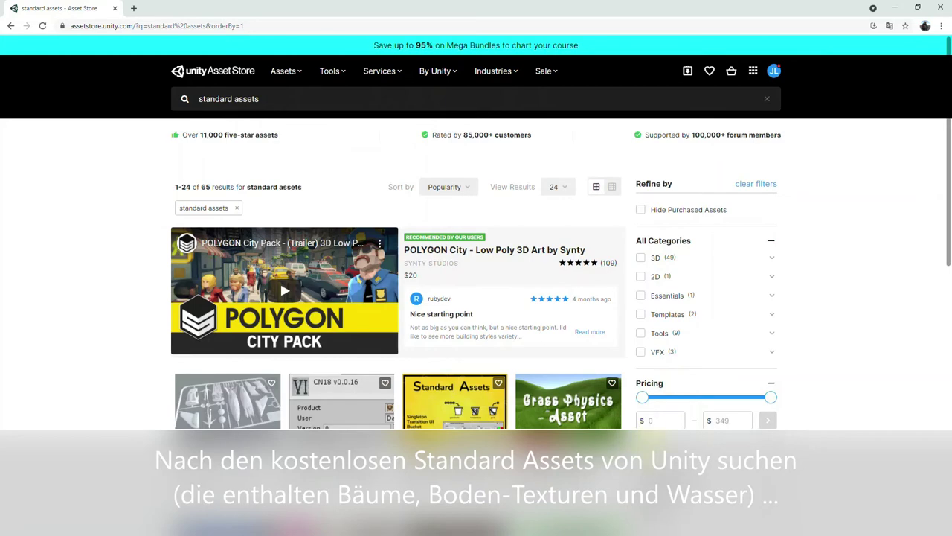
left_click(642, 446)
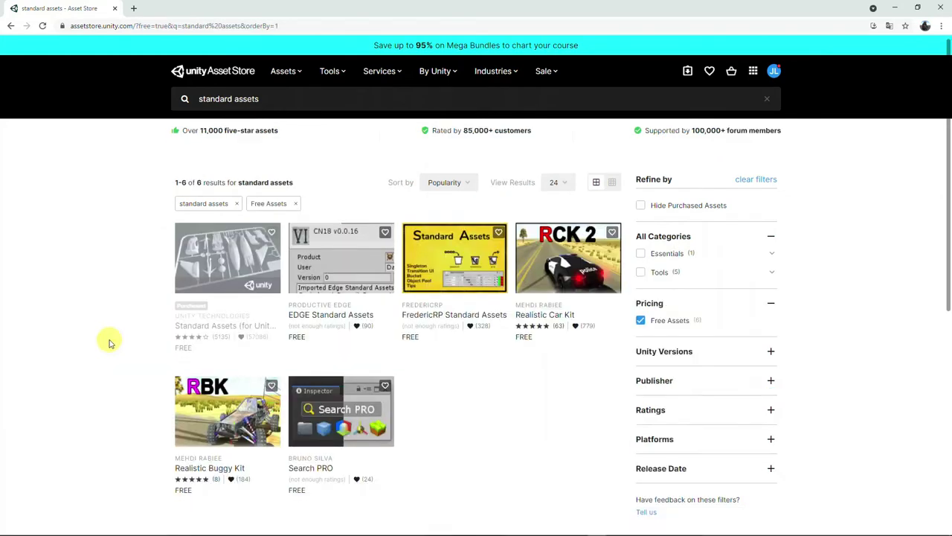
scroll(100, 342, "down", 1)
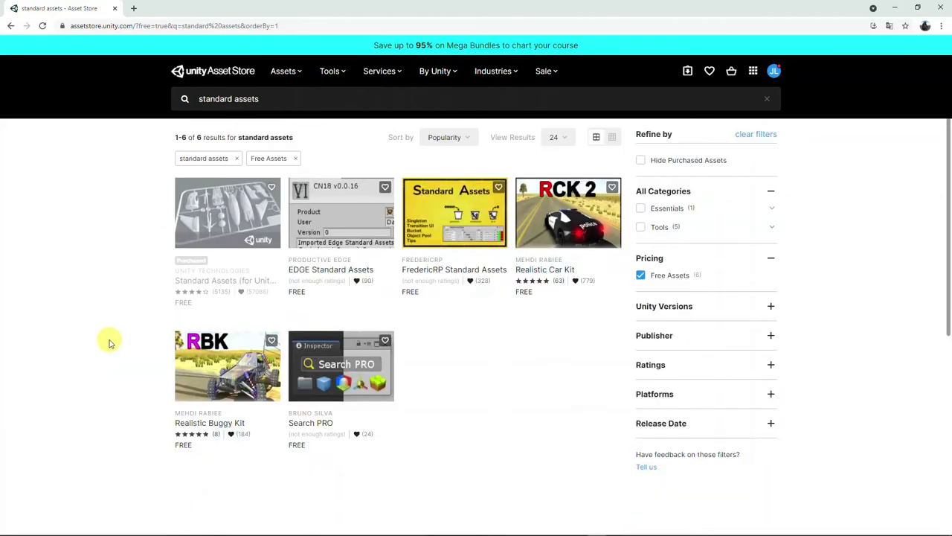
left_click(234, 222)
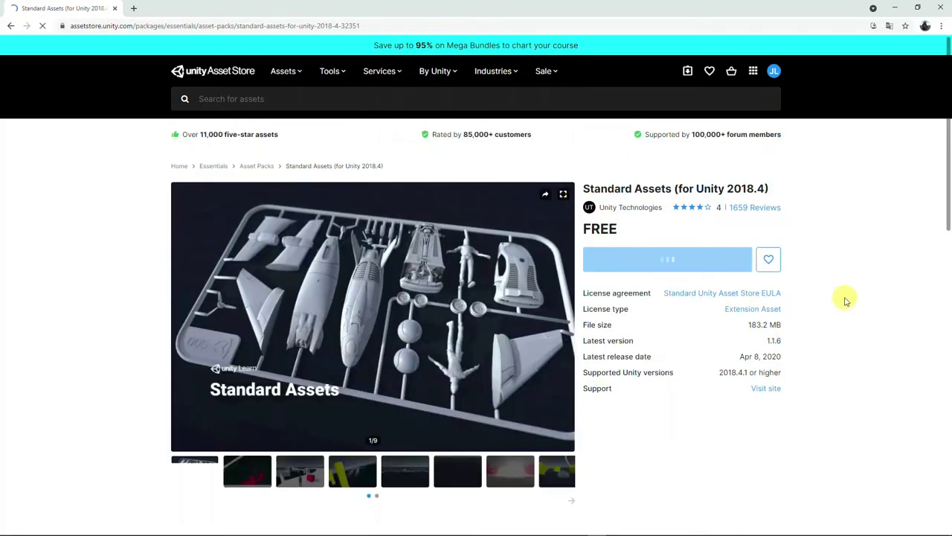
- Send the Standard Assets (for Unity 2018.4) package to the Unity editor, allowing the browser prompt
scroll(833, 297, "down", 2)
scroll(836, 298, "down", 2)
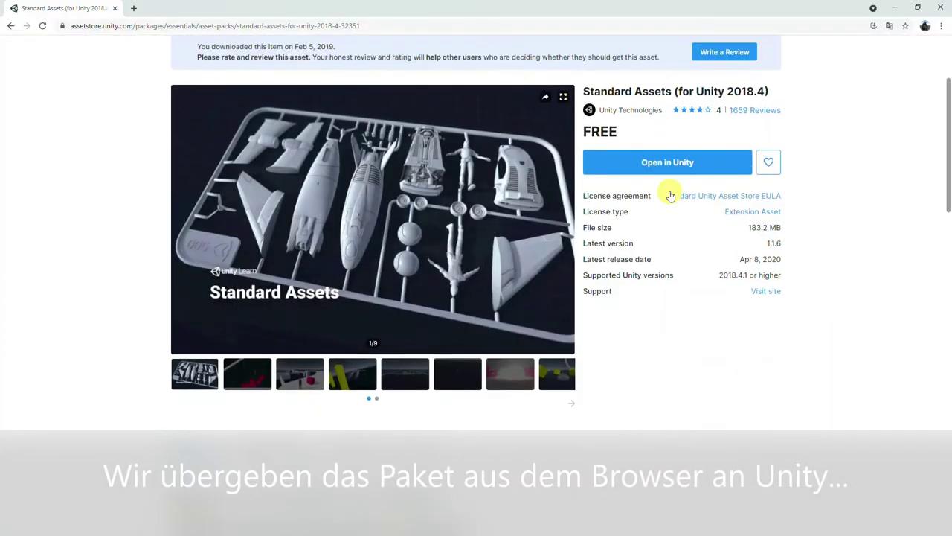
left_click(664, 169)
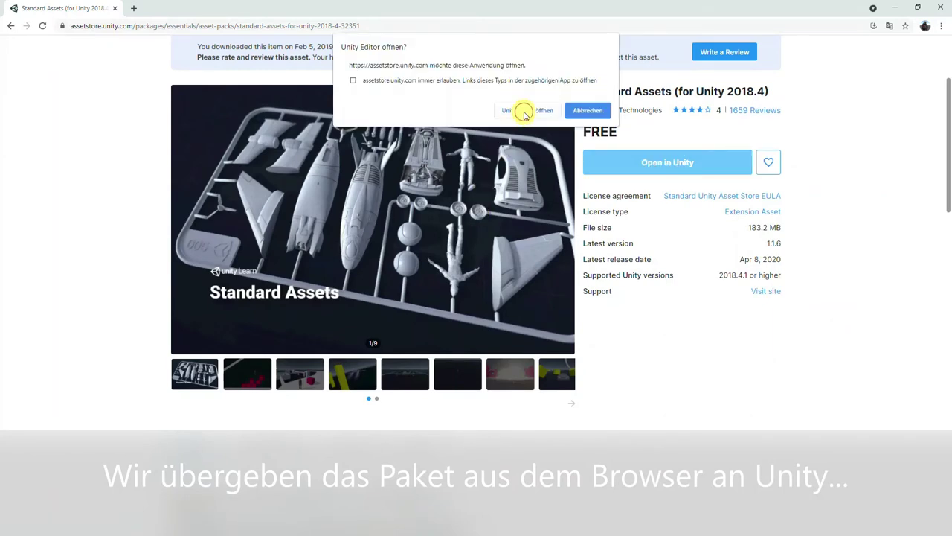
left_click(524, 111)
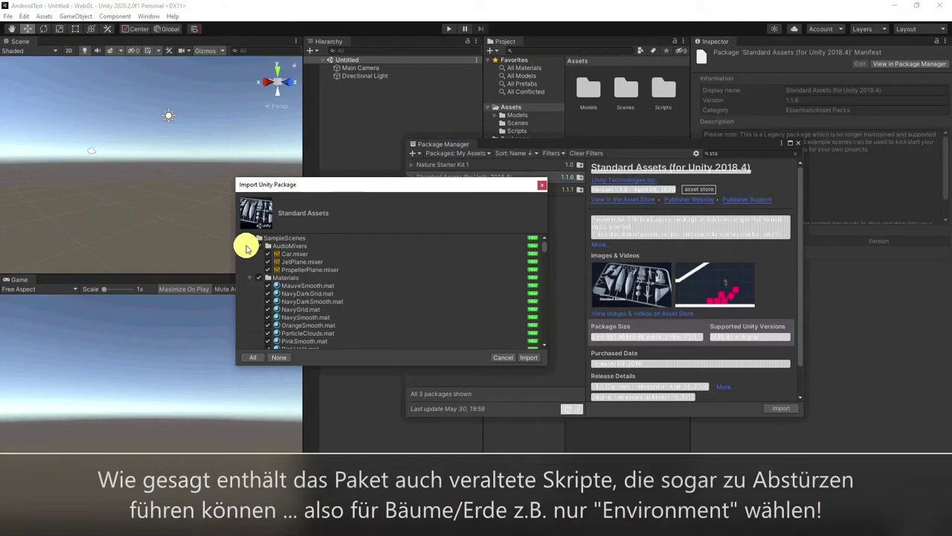
- Collapse the package's 2D through Environment folders in the import list
left_click(250, 254)
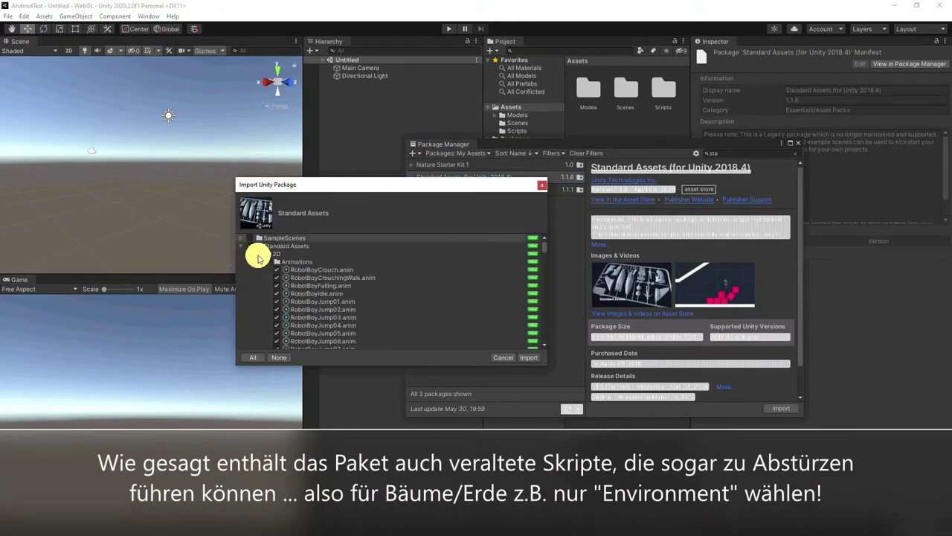
left_click(250, 254)
left_click(250, 262)
left_click(250, 269)
left_click(250, 277)
left_click(250, 285)
left_click(250, 293)
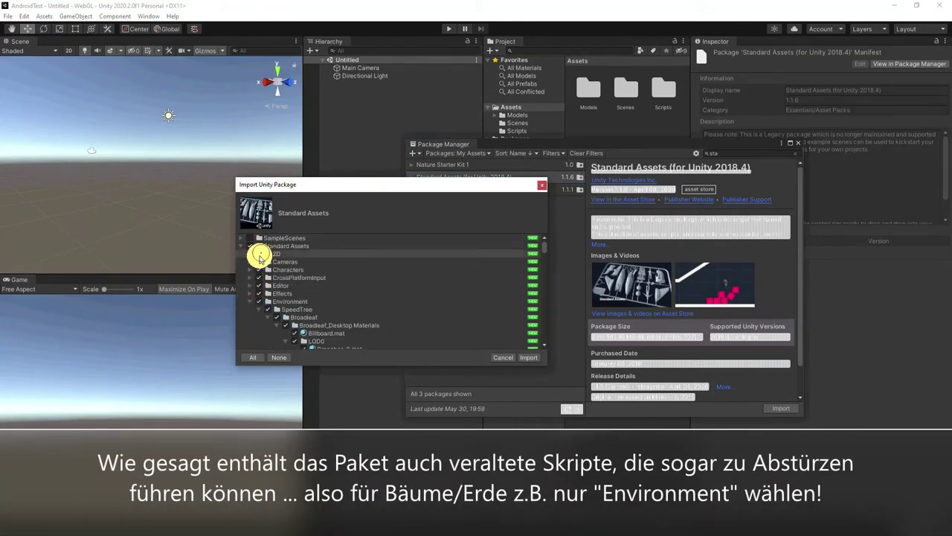
left_click(250, 301)
- Collapse the Fonts through Utility folders and import only the Environment assets
scroll(250, 305, "down", 4)
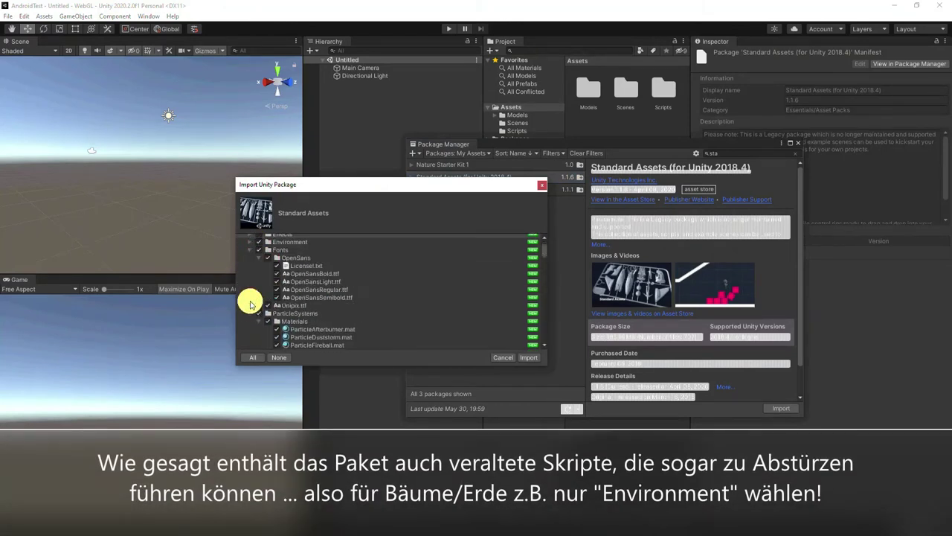
left_click(251, 250)
left_click(251, 257)
left_click(251, 267)
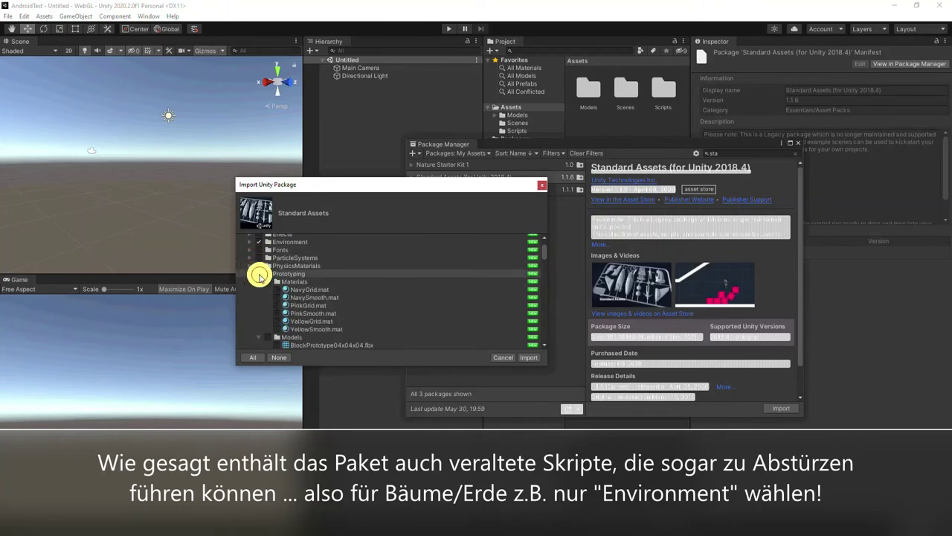
left_click(249, 274)
left_click(249, 282)
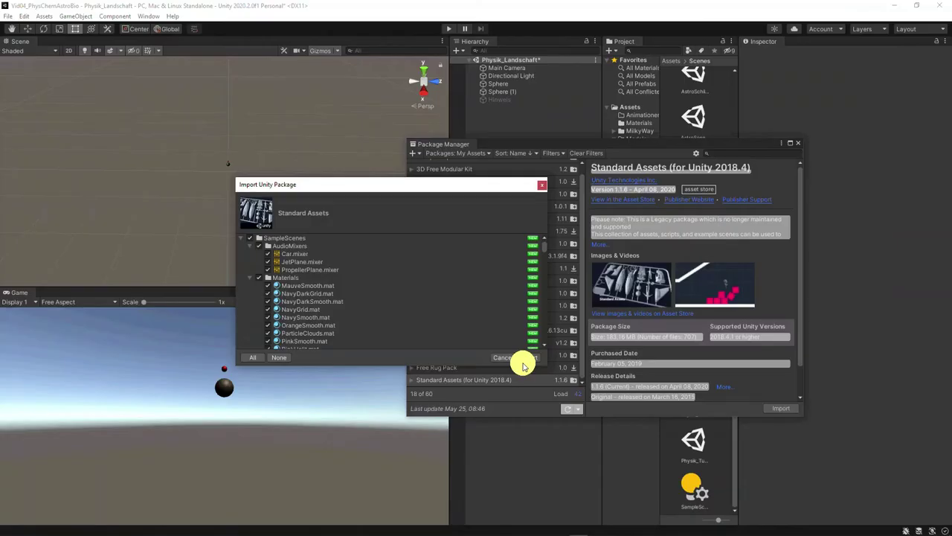
left_click(527, 361)
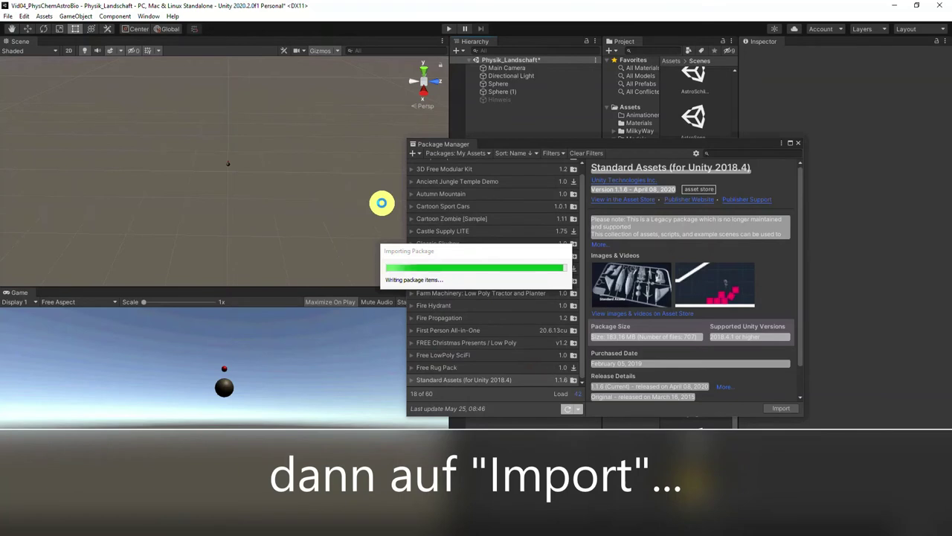
- Create a Terrain positioned at X -500, Z -500
left_click(457, 50)
left_click(500, 95)
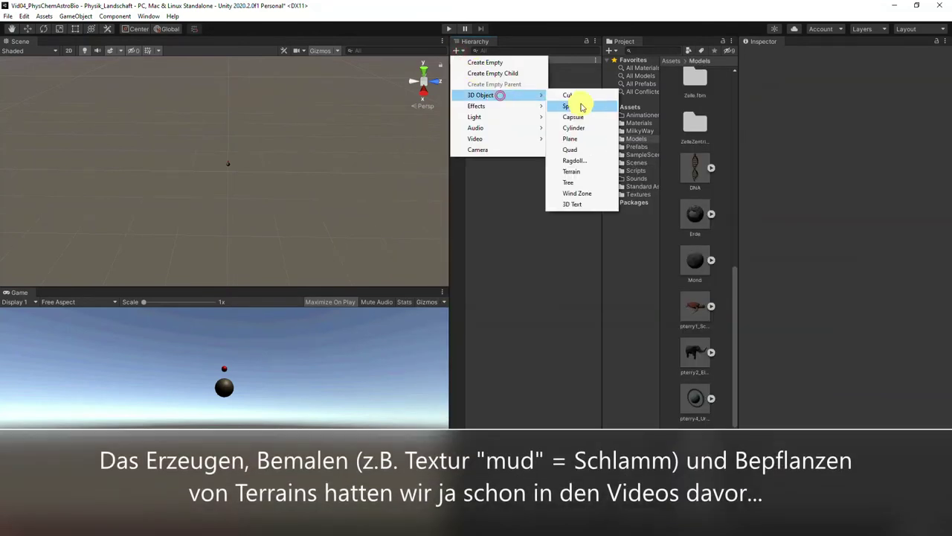
left_click(573, 171)
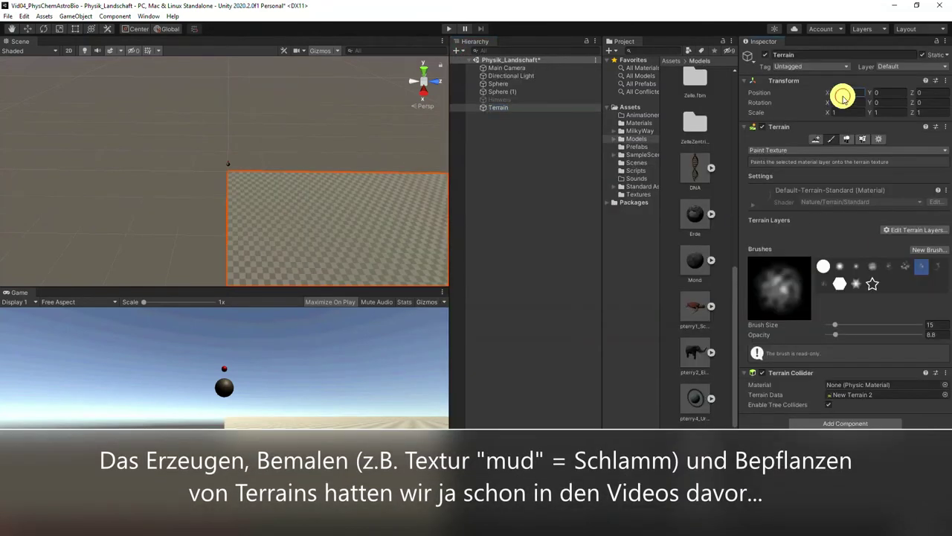
type("-500")
key("Tab")
key("Tab")
type("-500")
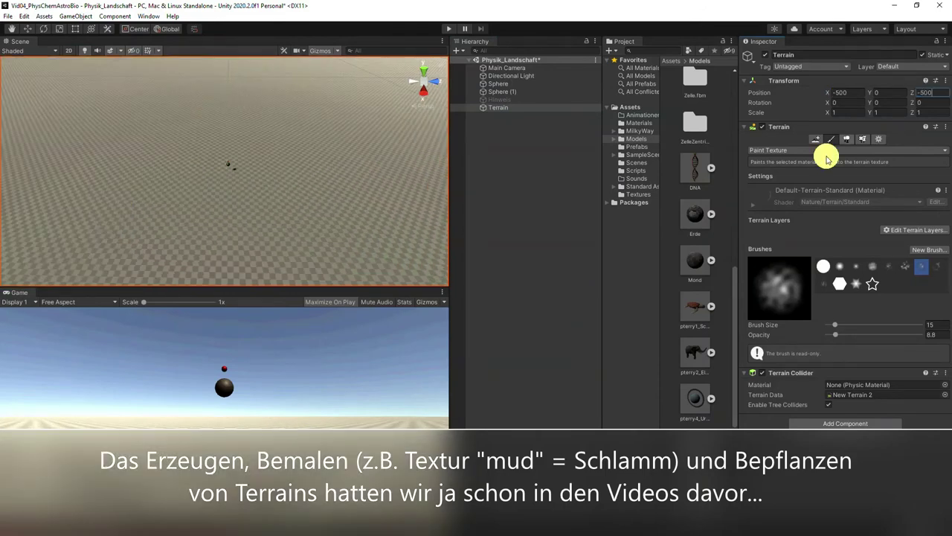
- Add a new terrain layer using the mud texture so the ground is painted with mud
left_click(824, 153)
left_click(863, 183)
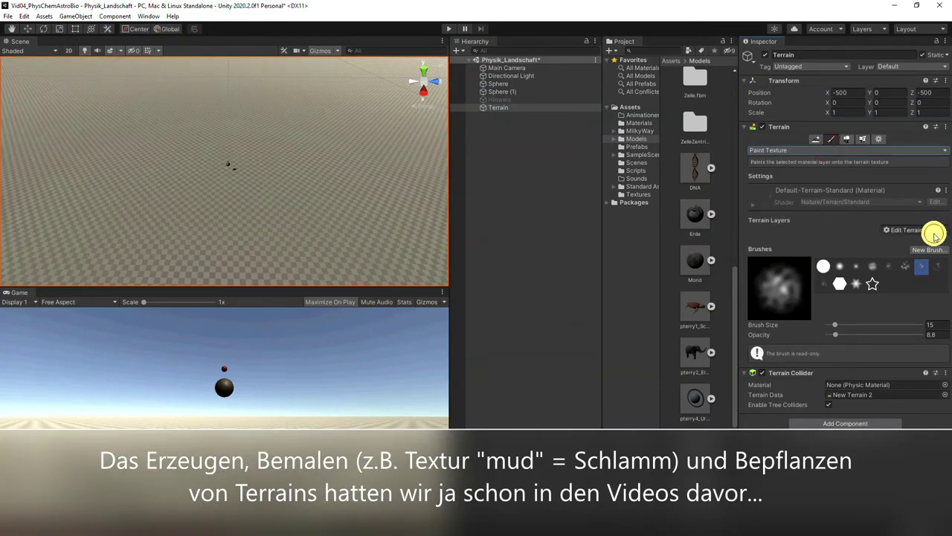
left_click(926, 231)
left_click(930, 232)
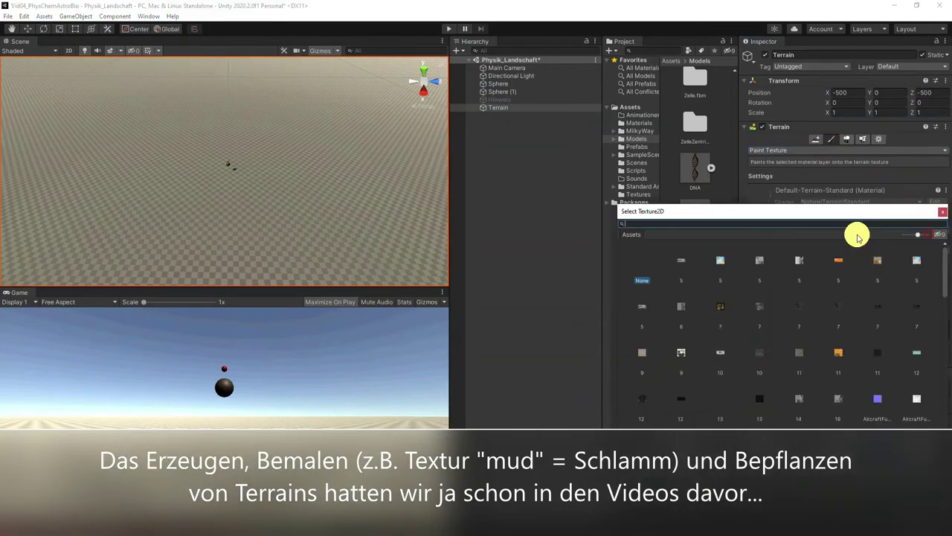
type("d")
double_click(648, 254)
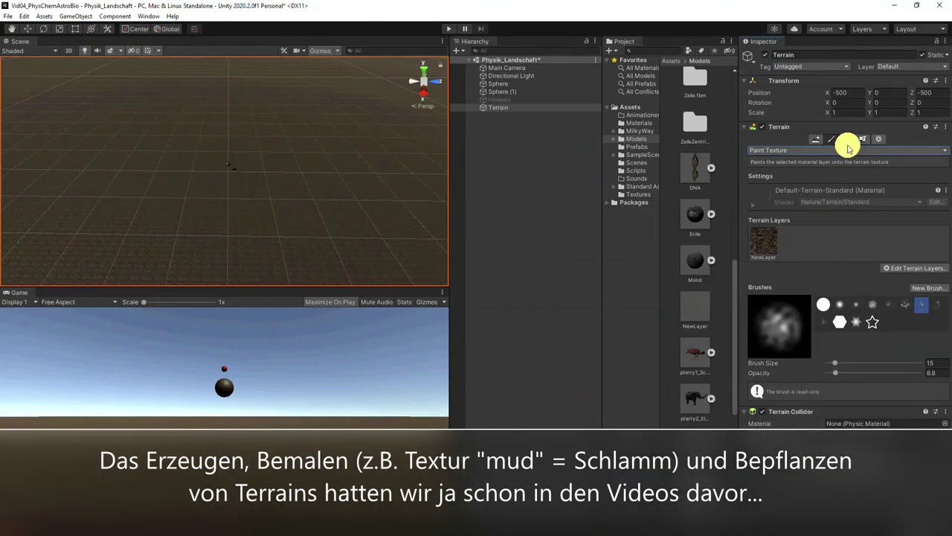
left_click(848, 140)
- Add Broadleaf_Desktop as a tree prefab to the terrain's tree list
left_click(899, 217)
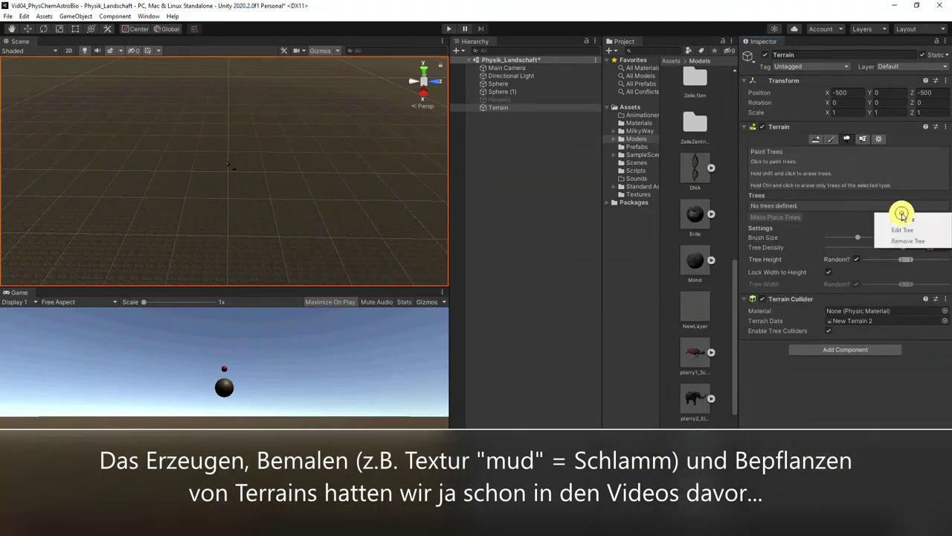
left_click(904, 228)
left_click(268, 146)
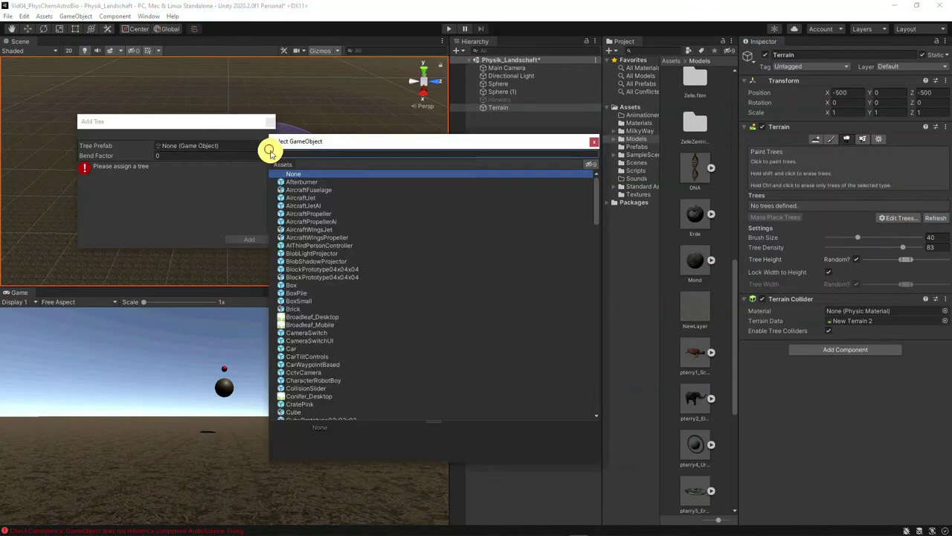
type("broad")
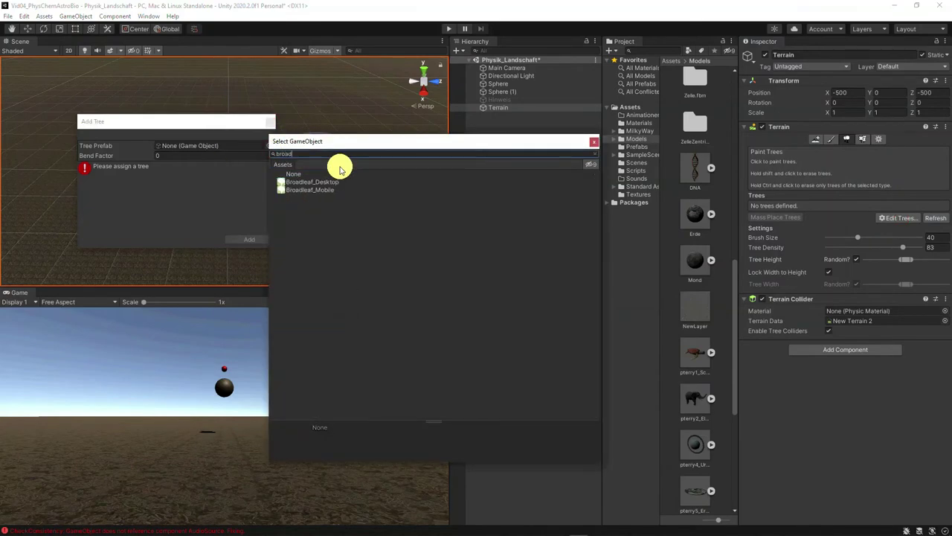
double_click(326, 184)
left_click(246, 239)
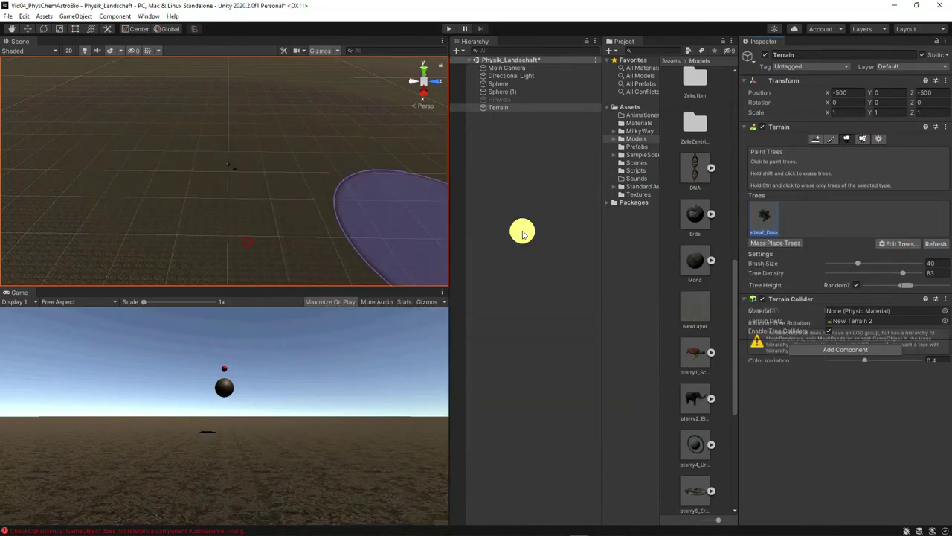
- Plant Broadleaf trees across the left, right and top areas of the terrain
left_click(96, 187)
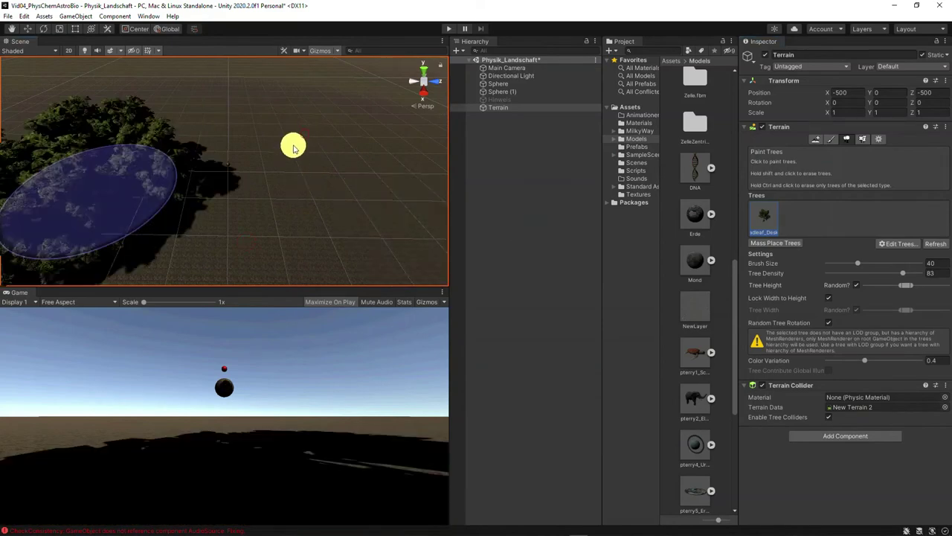
left_click_drag(247, 111, 351, 174)
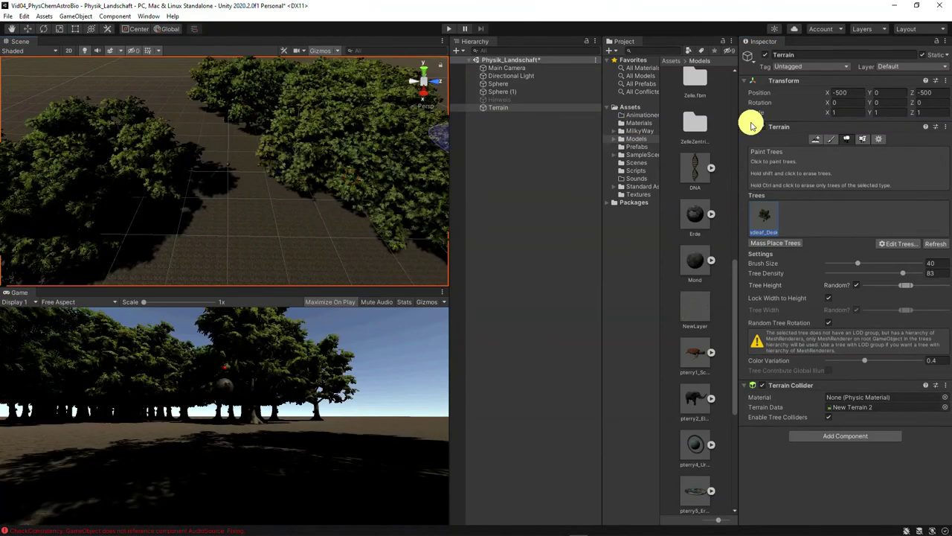
left_click(838, 142)
left_click(822, 160)
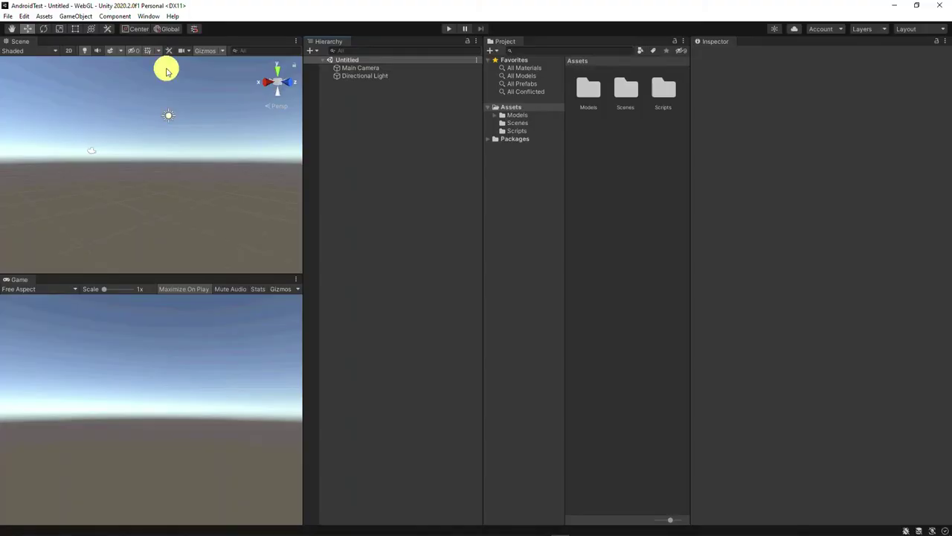
- In the Package Manager, switch to My Assets, search 'ta' and select Standard Assets
left_click(148, 15)
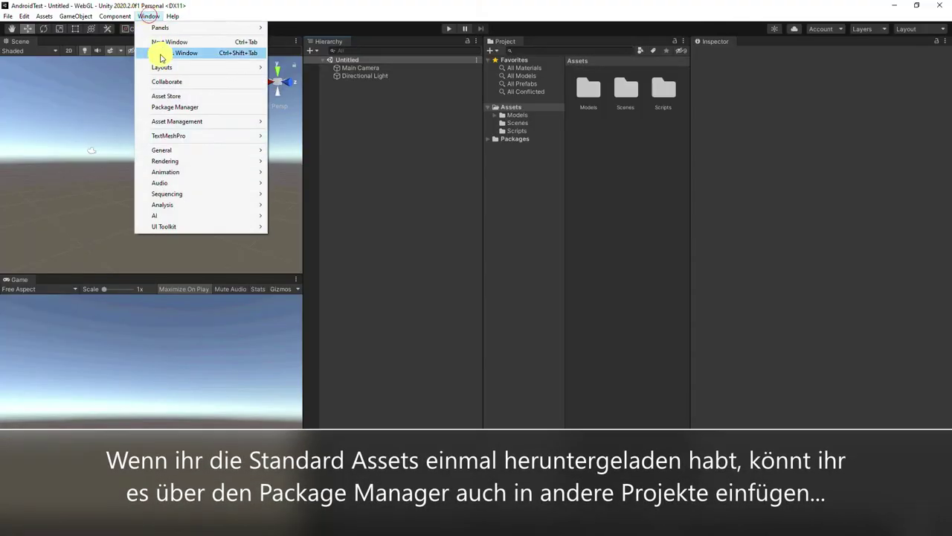
left_click(170, 108)
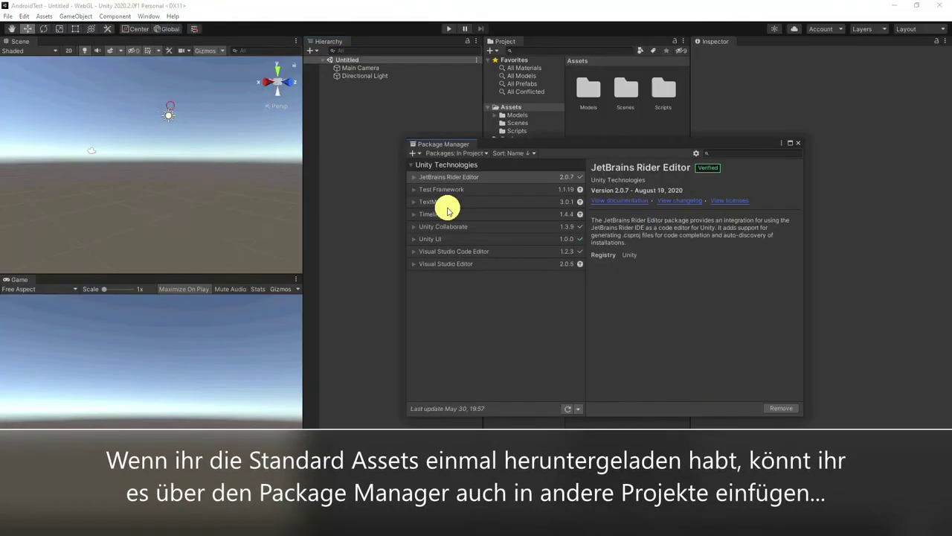
left_click(469, 154)
left_click(457, 188)
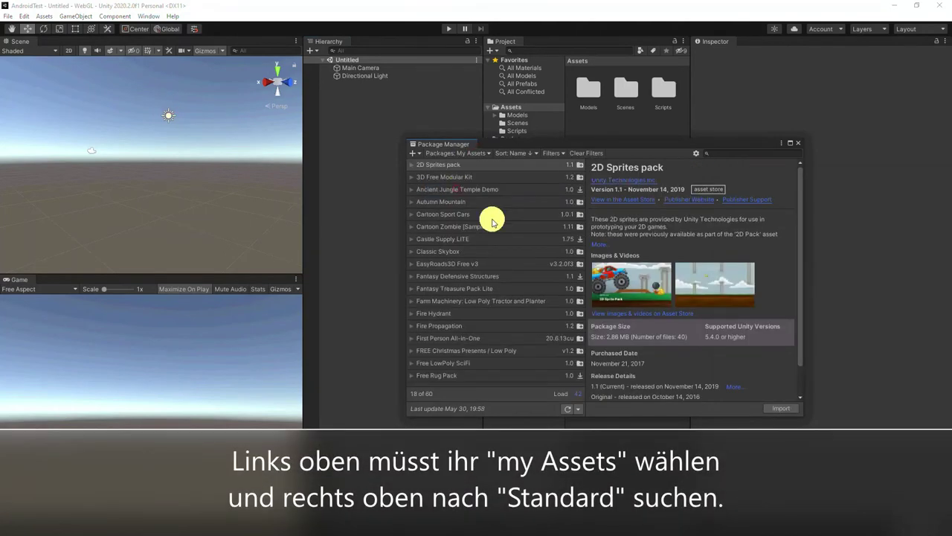
type("sta")
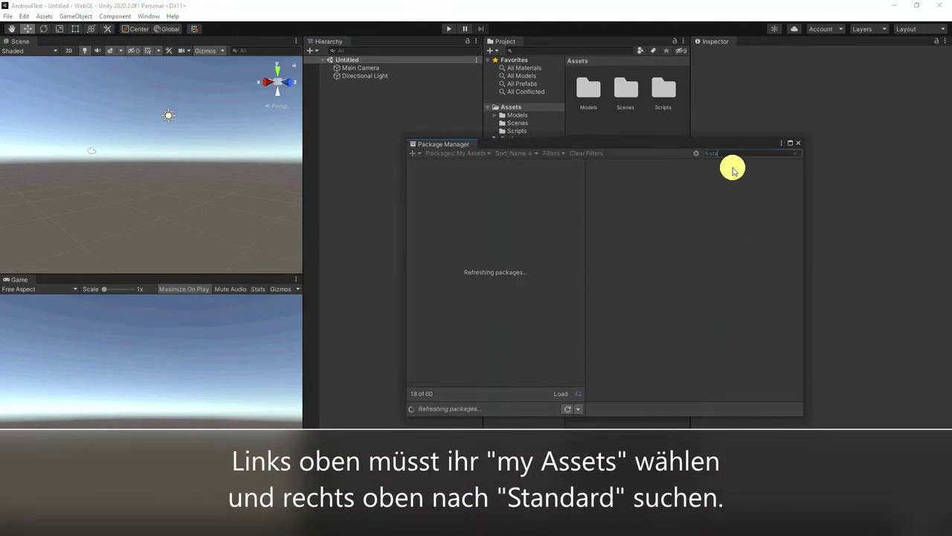
left_click(482, 181)
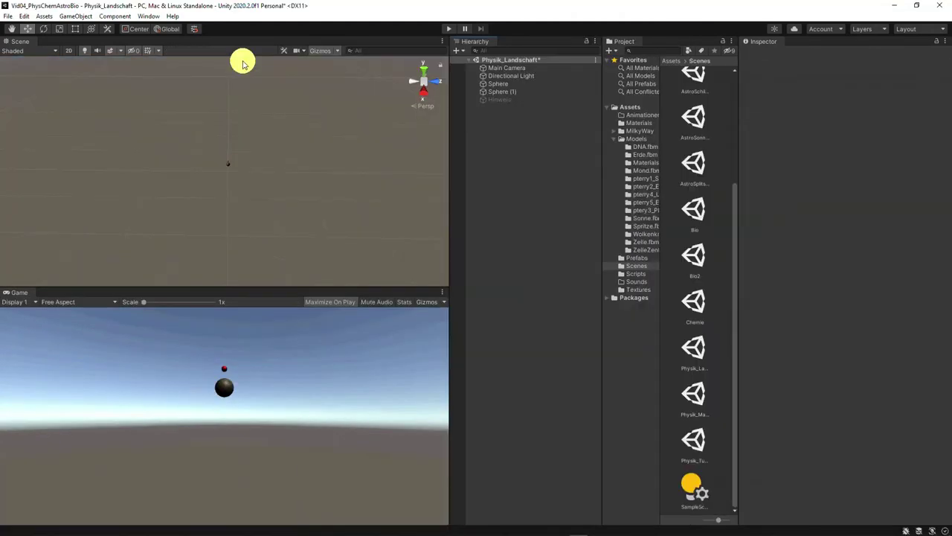
- Open the Asset Store window and the Package Manager, then close the Asset Store tab
left_click(149, 17)
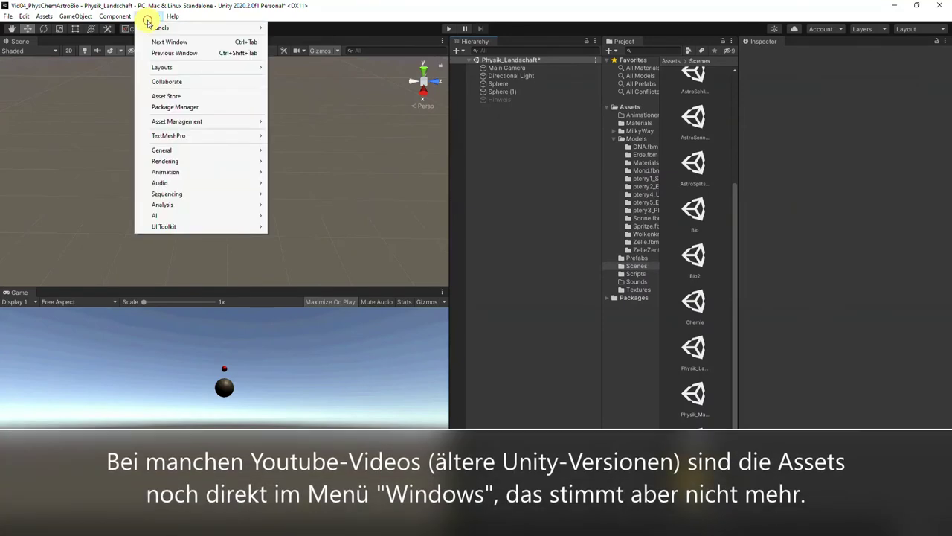
left_click(171, 98)
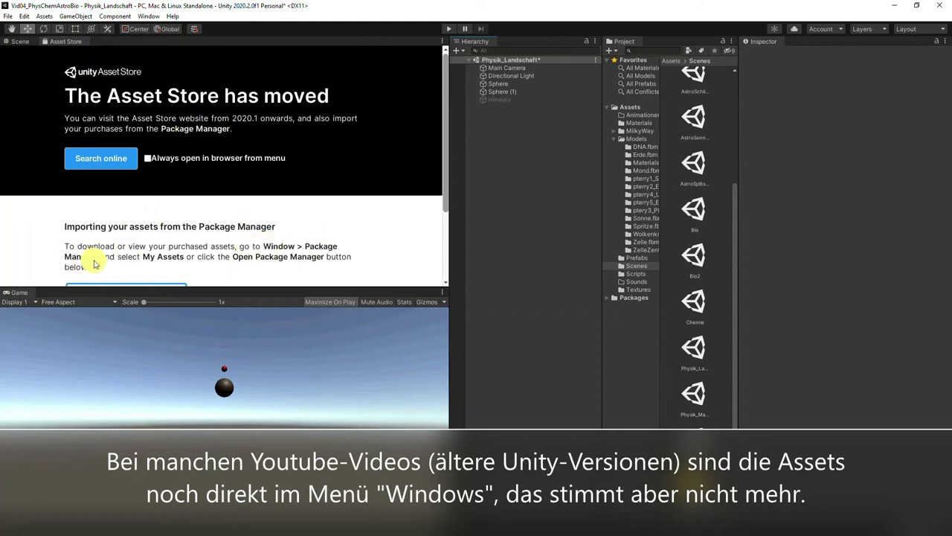
left_click(149, 17)
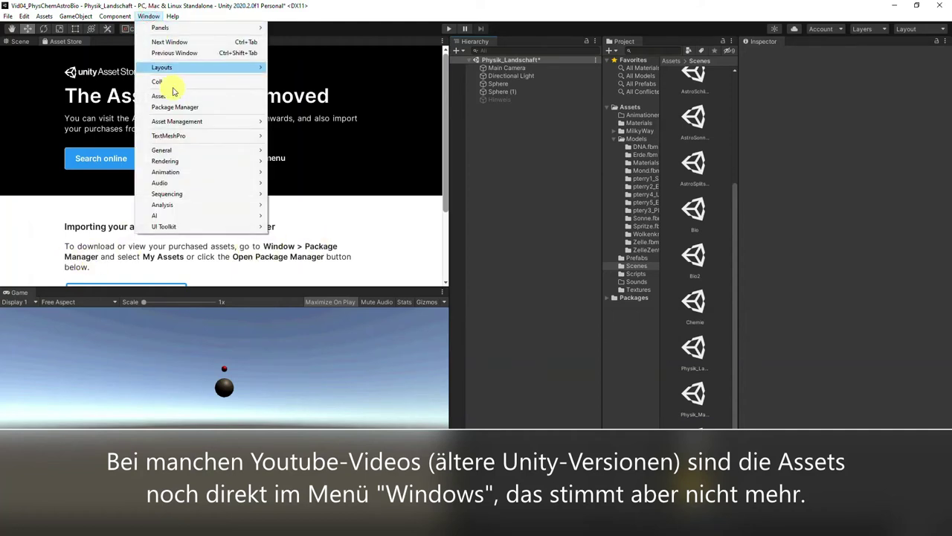
left_click(175, 109)
right_click(65, 43)
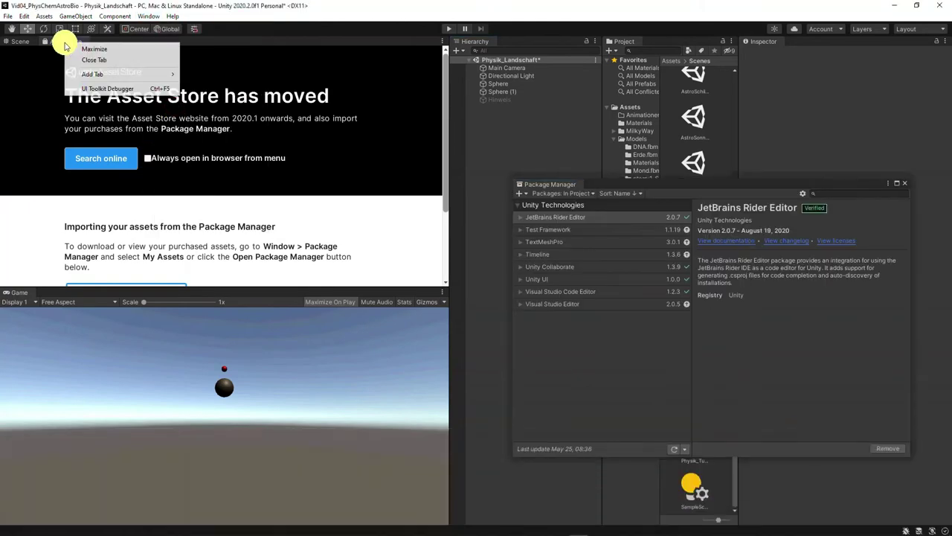
left_click(79, 61)
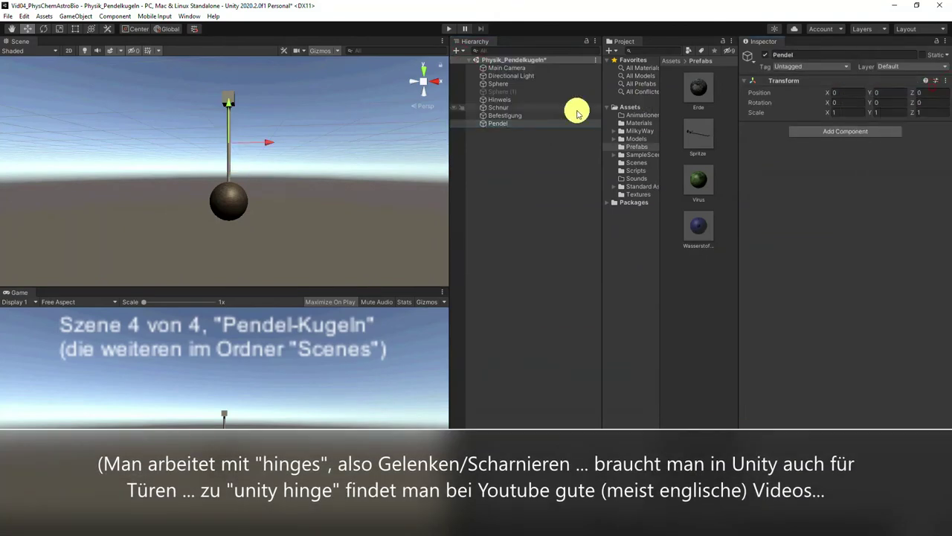
- Save Pendel with its Sphere, Schnur and Befestigung as a prefab, then add a second copy
left_click(499, 107)
left_click(499, 115, "ctrl")
left_click(498, 83, "ctrl")
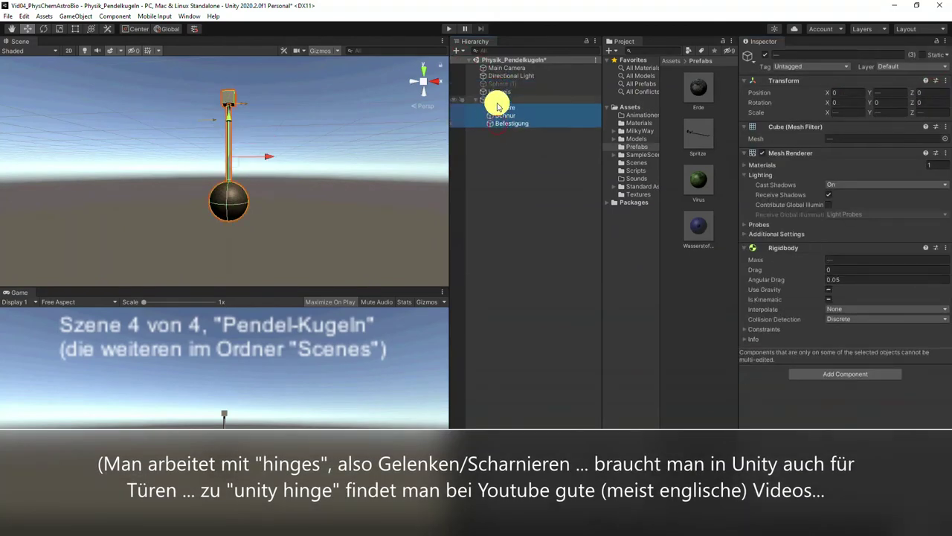
left_click(496, 99)
left_click_drag(496, 99, 680, 287)
left_click(527, 223)
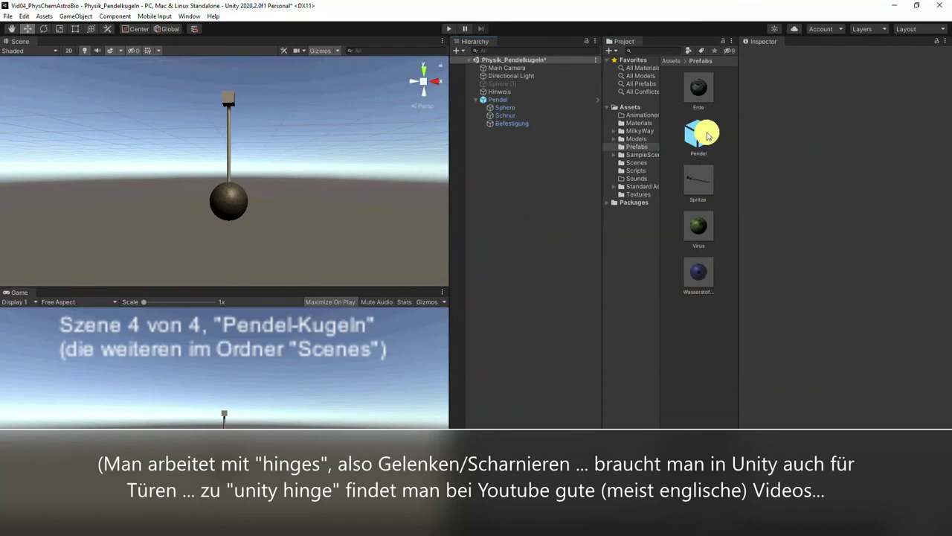
left_click_drag(707, 135, 482, 175)
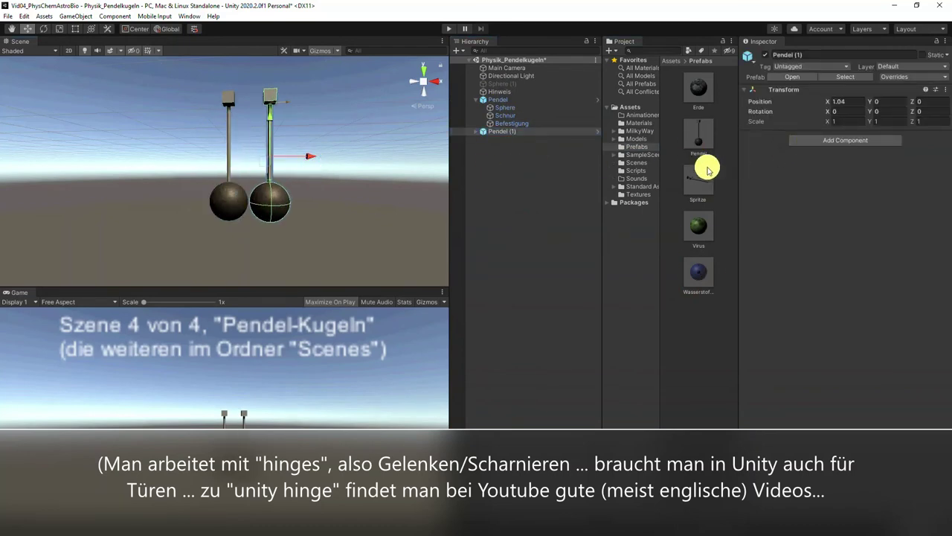